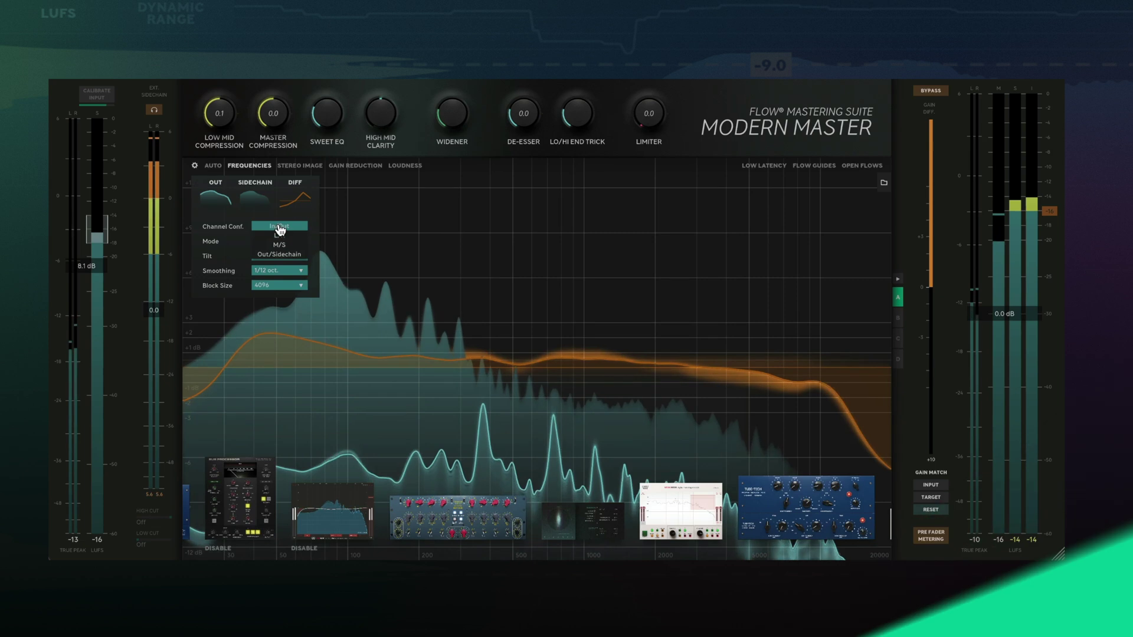
Set the frequency display's channel configuration to Out/Sidechain and increase the Sweet EQ amount.
click(292, 253)
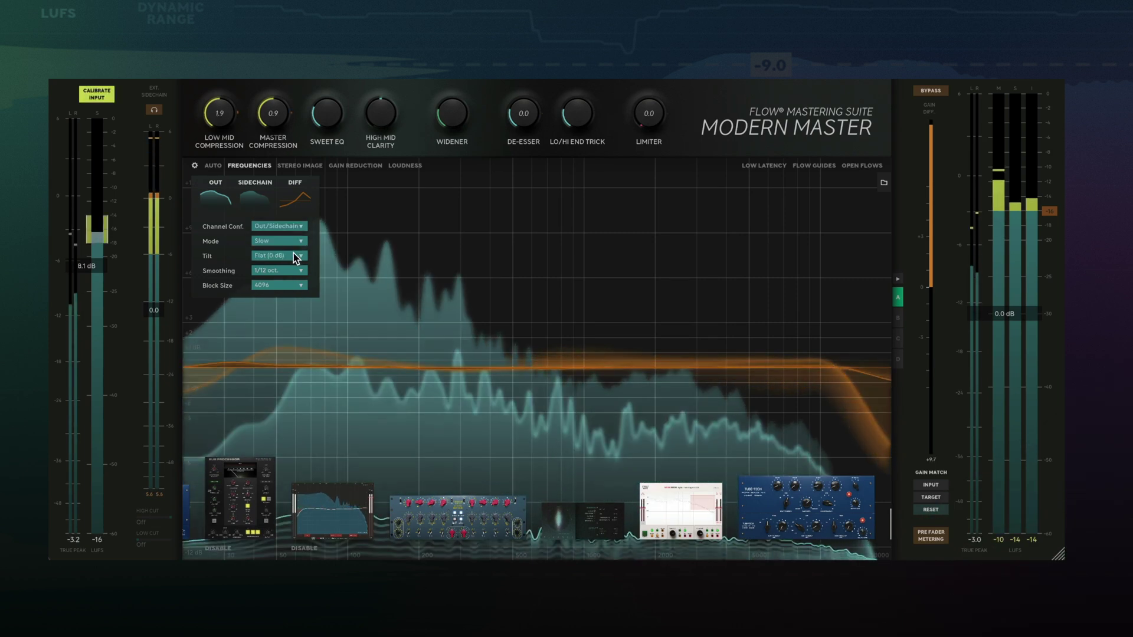
drag(331, 122, 330, 107)
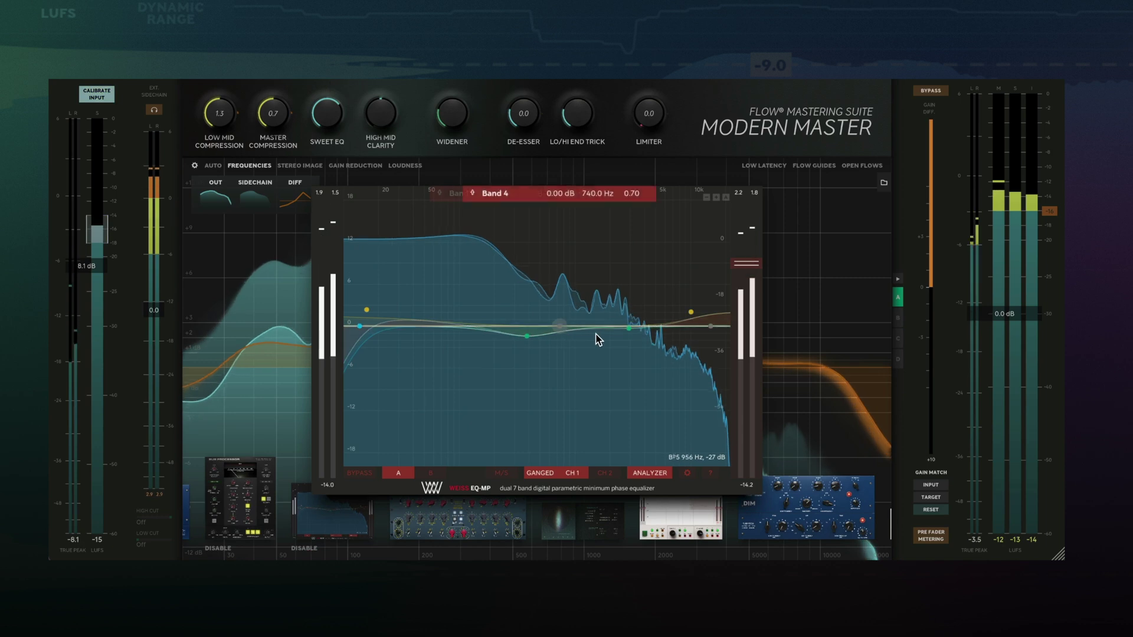
Boost Band 5 in the Weiss EQ-MP by about 2.20 dB and raise High Mid Clarity to about 83.5 %.
drag(629, 328, 627, 311)
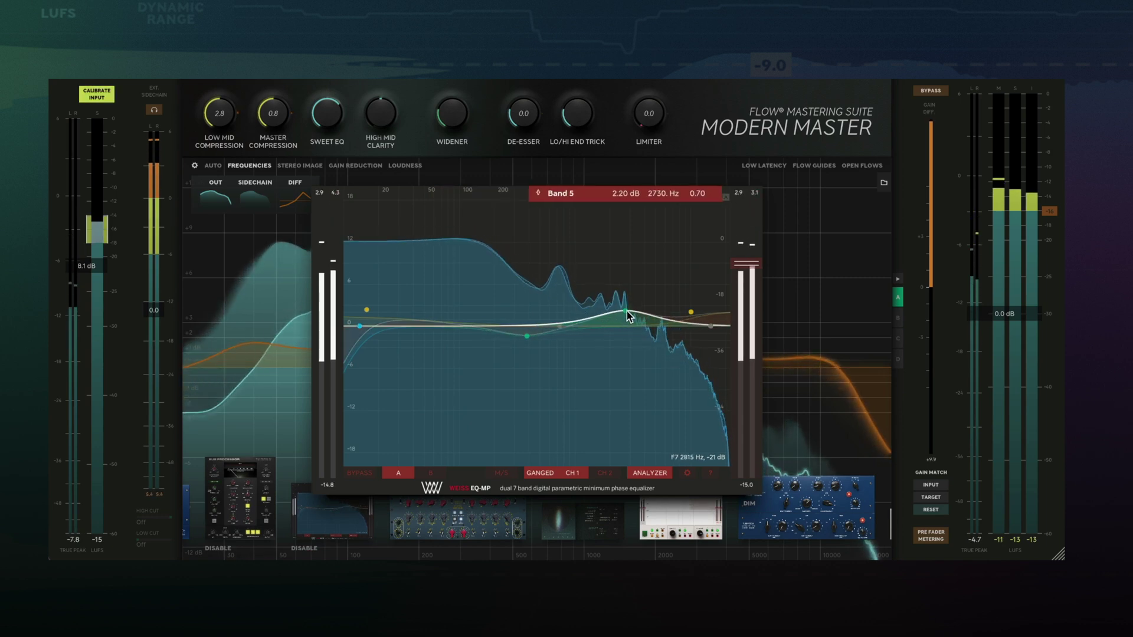
mouse_move(381, 113)
mouse_down()
mouse_move(384, 86)
mouse_move(377, 115)
mouse_move(379, 106)
mouse_up()
click(859, 448)
click(860, 449)
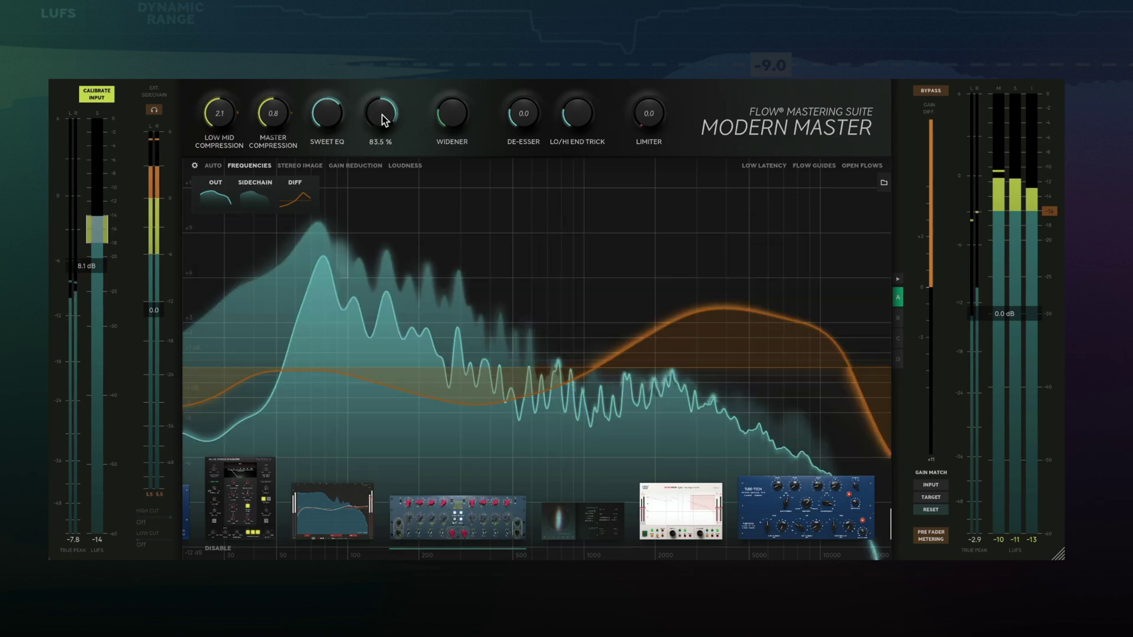
Display the Dynamic Range loudness view and enable Show reference (sidechain).
click(405, 165)
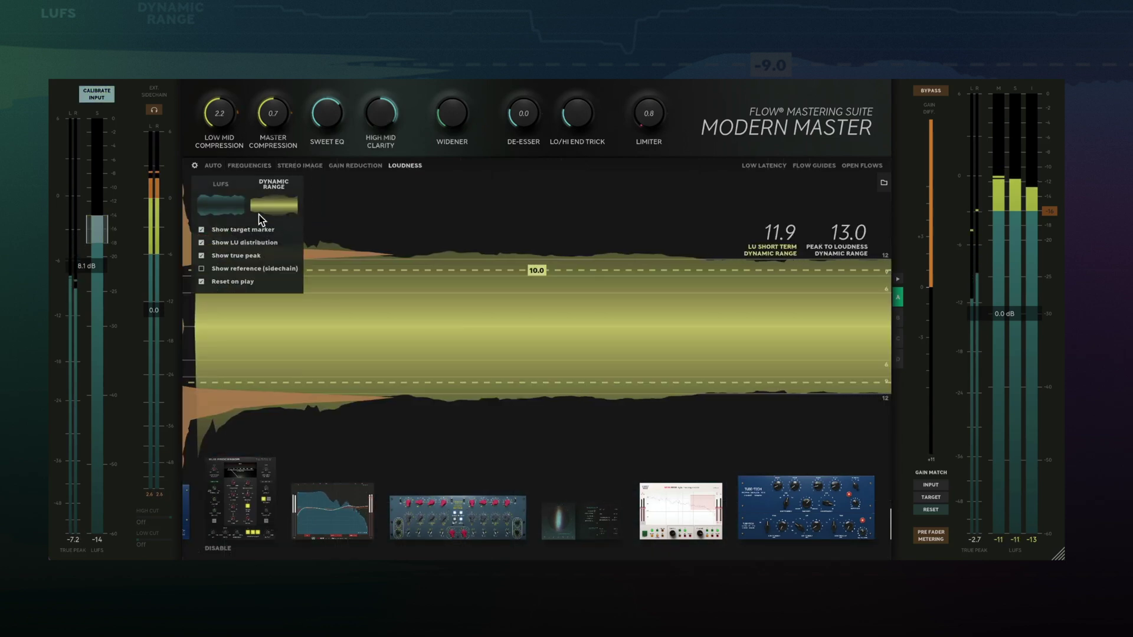
click(202, 269)
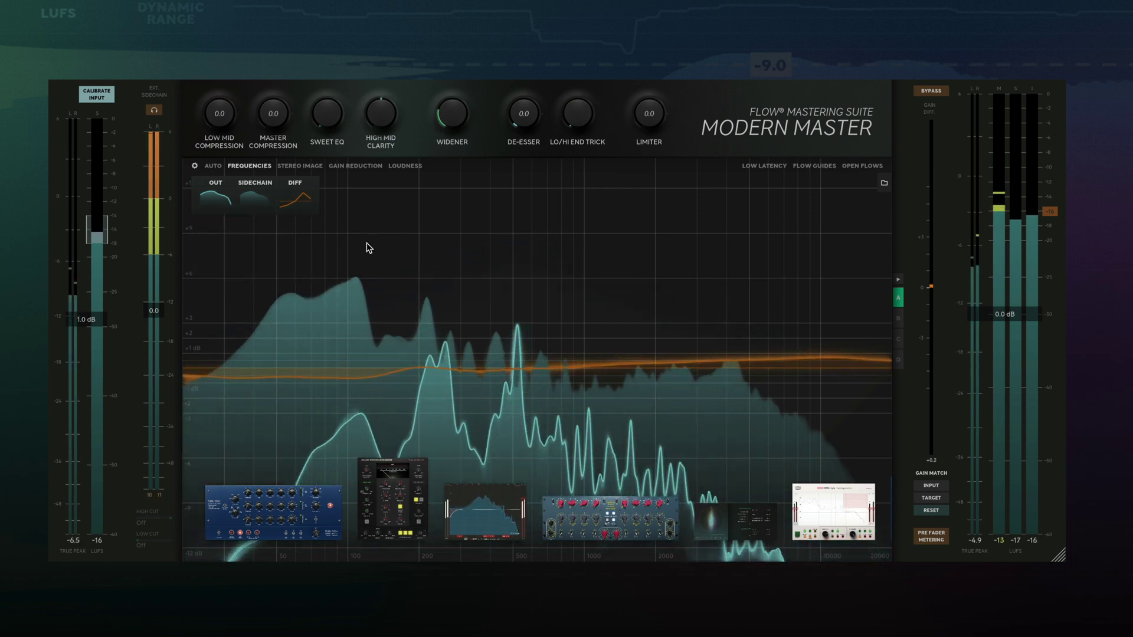
Raise the Sweet EQ amount in Modern Master while watching the frequency curves.
drag(327, 114, 326, 112)
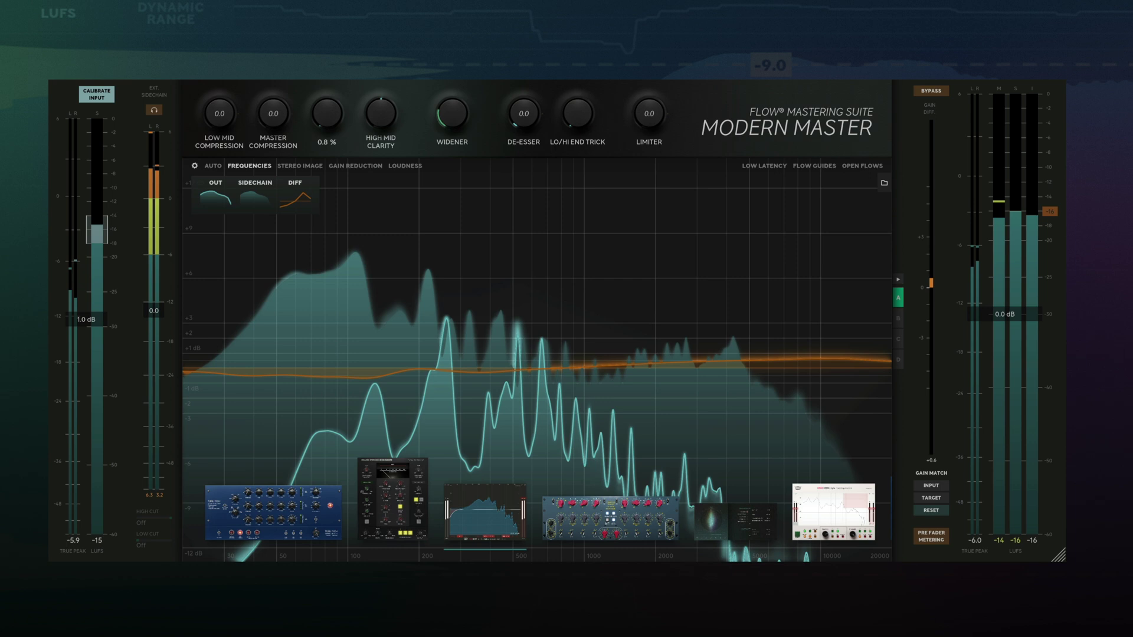
drag(328, 117, 327, 77)
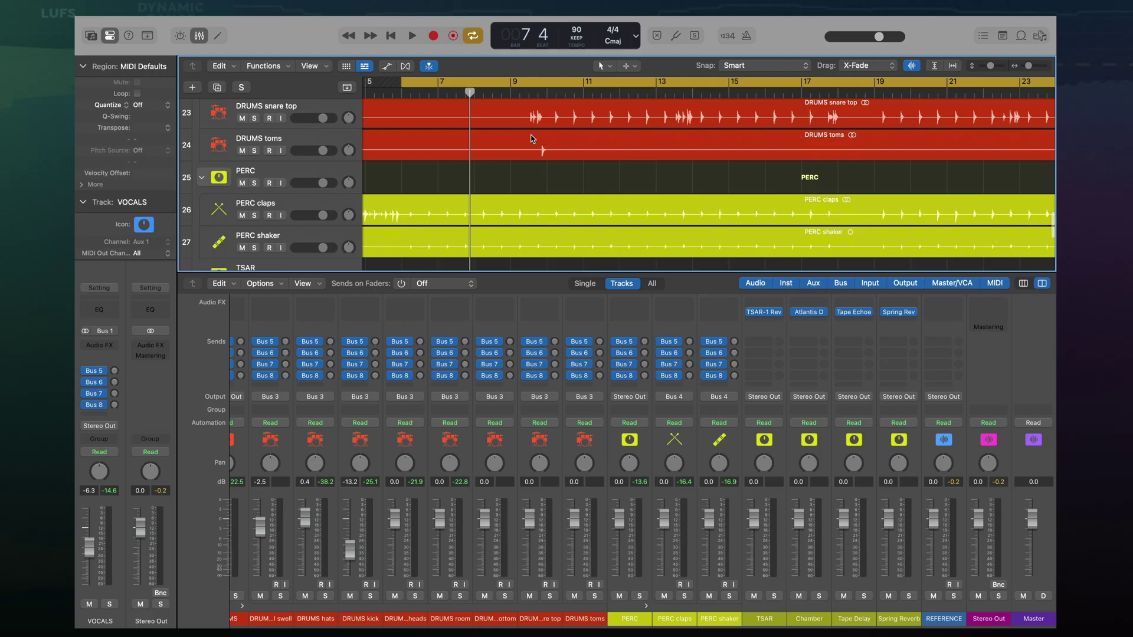
Switch to Logic Pro and mute the REFERENCE track holding the Reference Mix.
scroll(533, 140, down, 5)
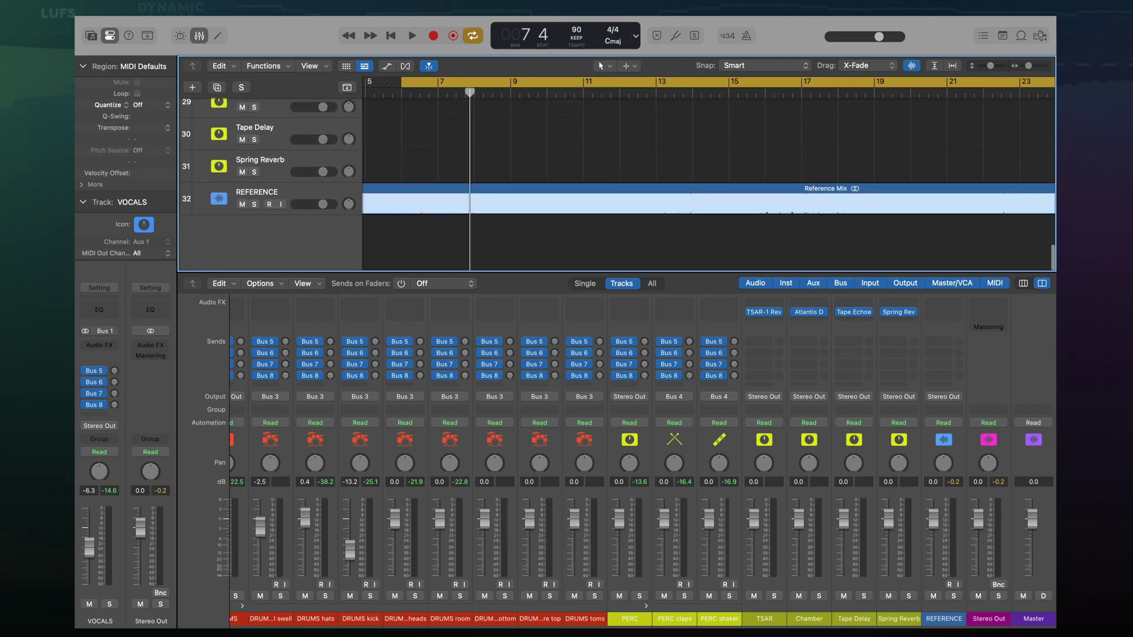
click(258, 193)
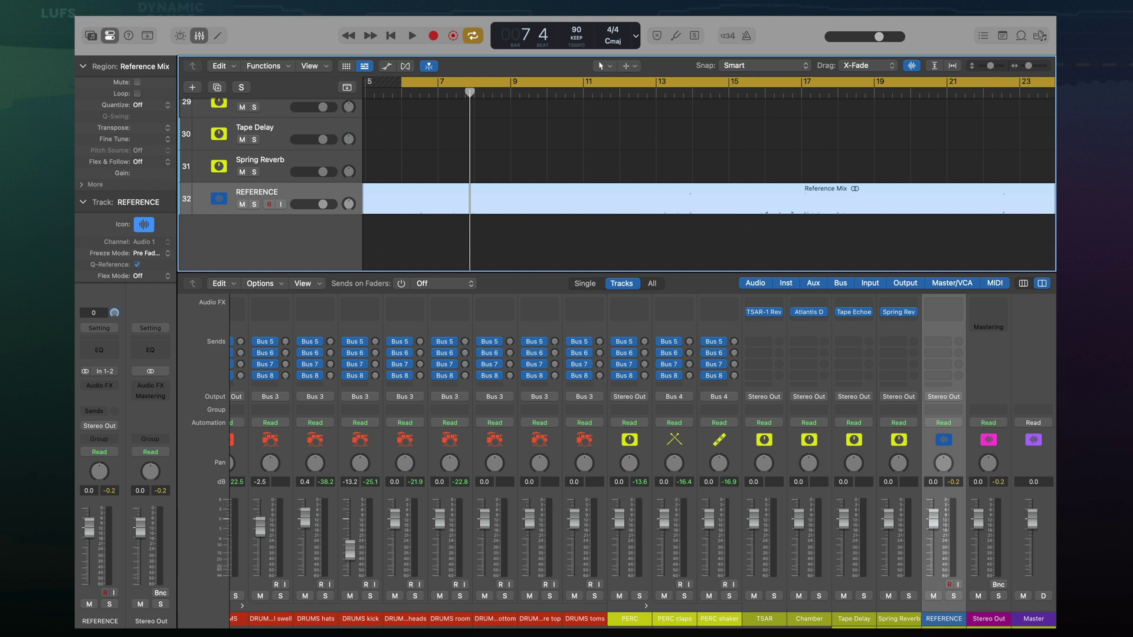
click(933, 596)
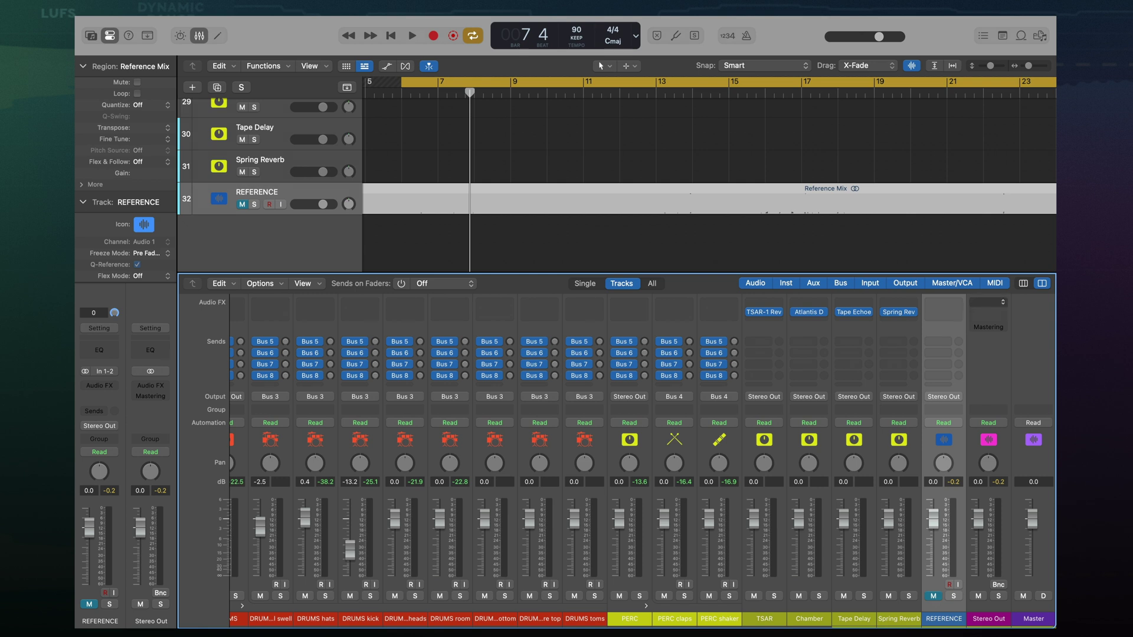
Insert Softube's Flow Mastering Suite on the Stereo Out channel and calibrate its input level during playback.
click(994, 306)
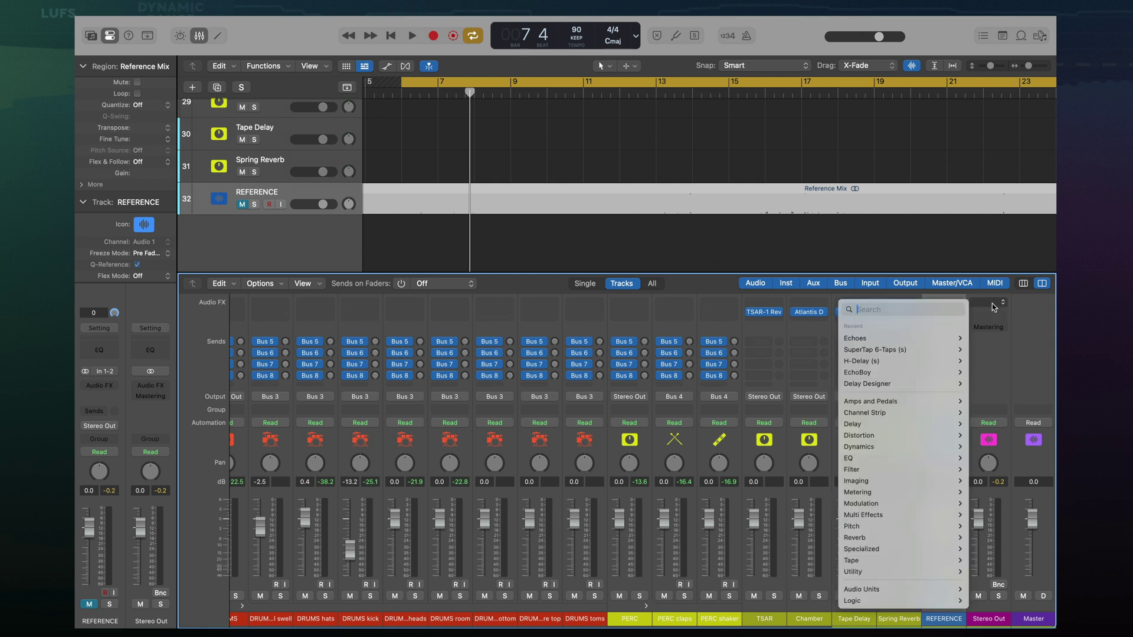
mouse_move(861, 589)
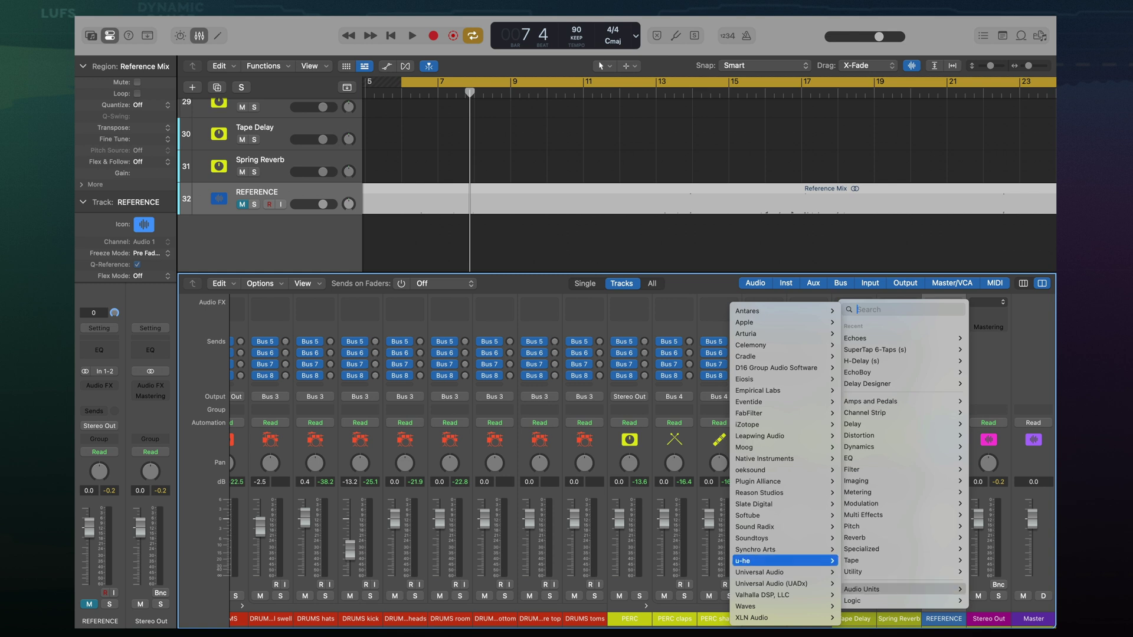
mouse_move(785, 516)
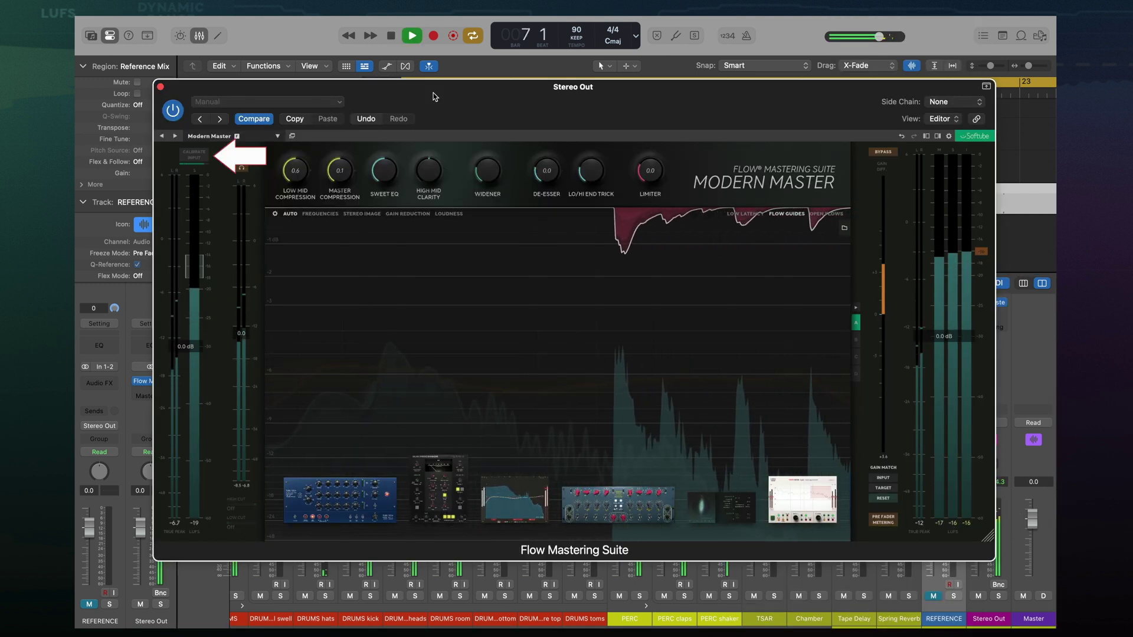
click(194, 155)
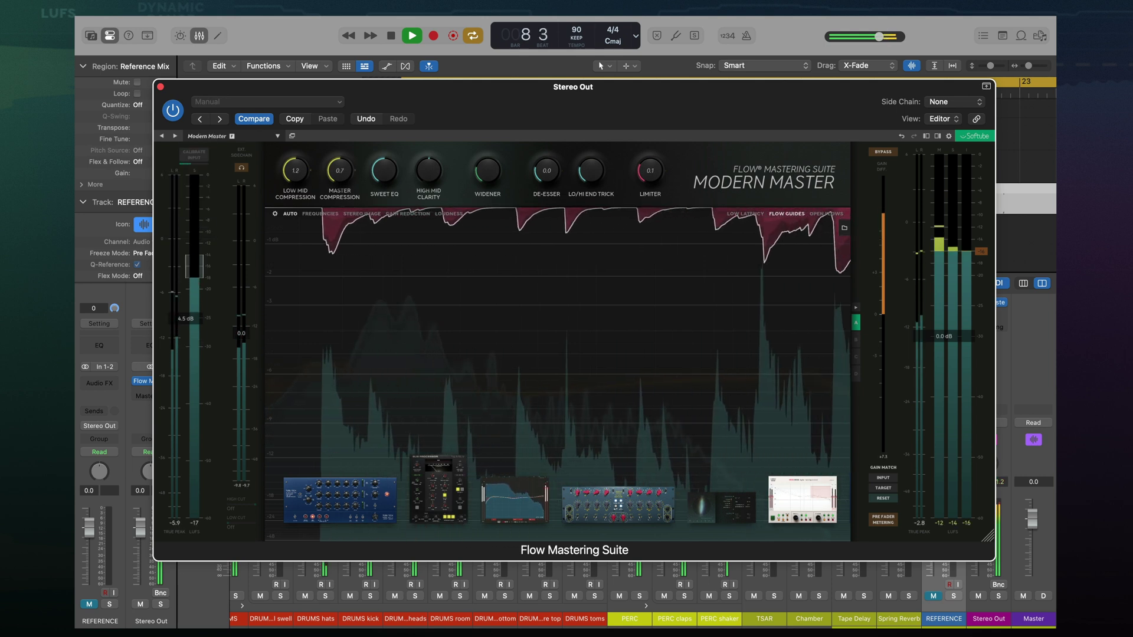
Set the plug-in's side chain source to REFERENCE (Audio 1) and toggle external sidechain listening to compare it with the mix.
click(954, 101)
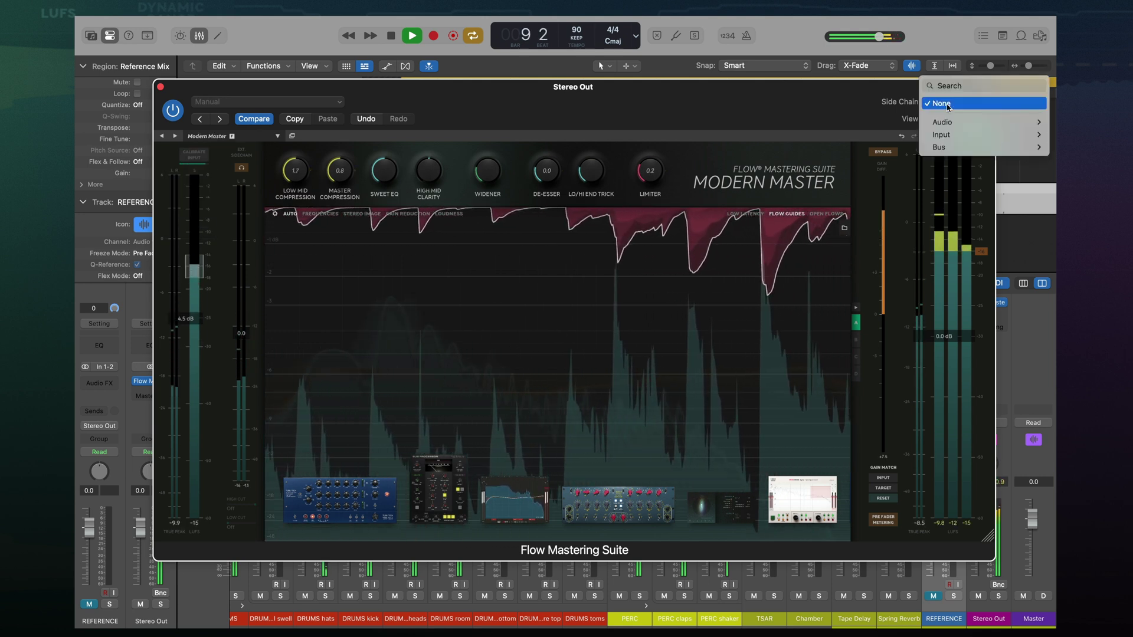
mouse_move(942, 121)
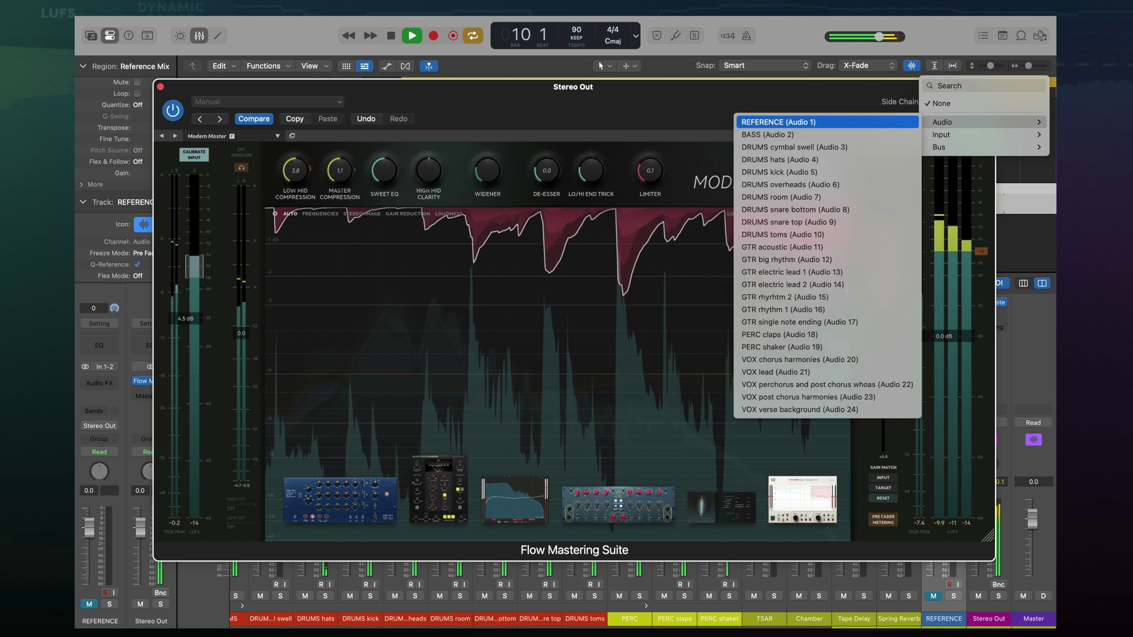
click(838, 122)
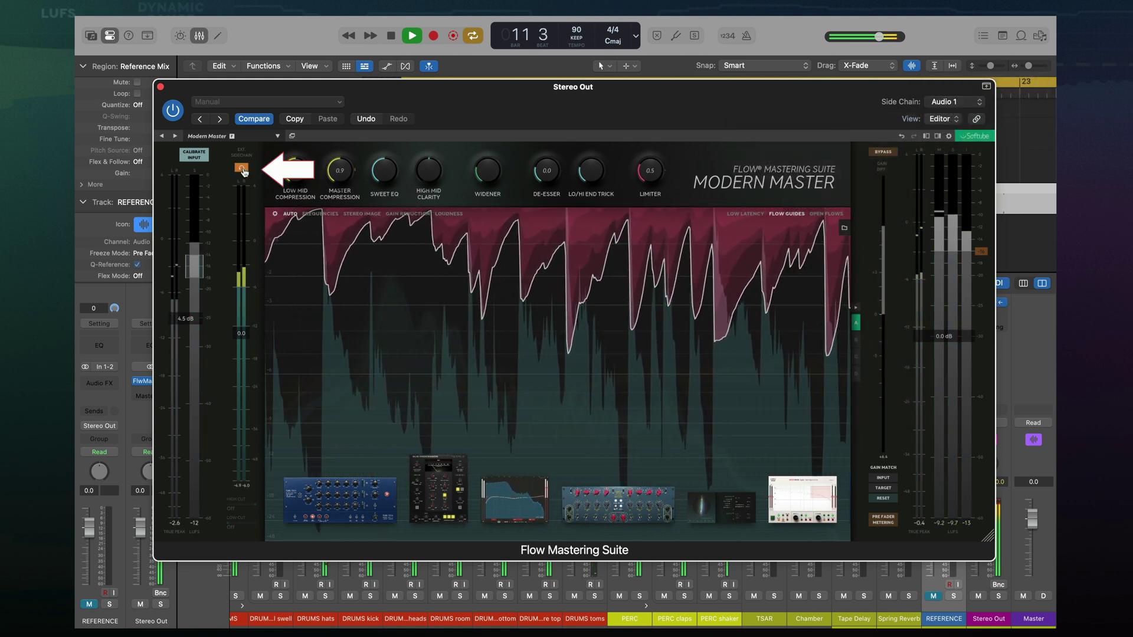
click(244, 172)
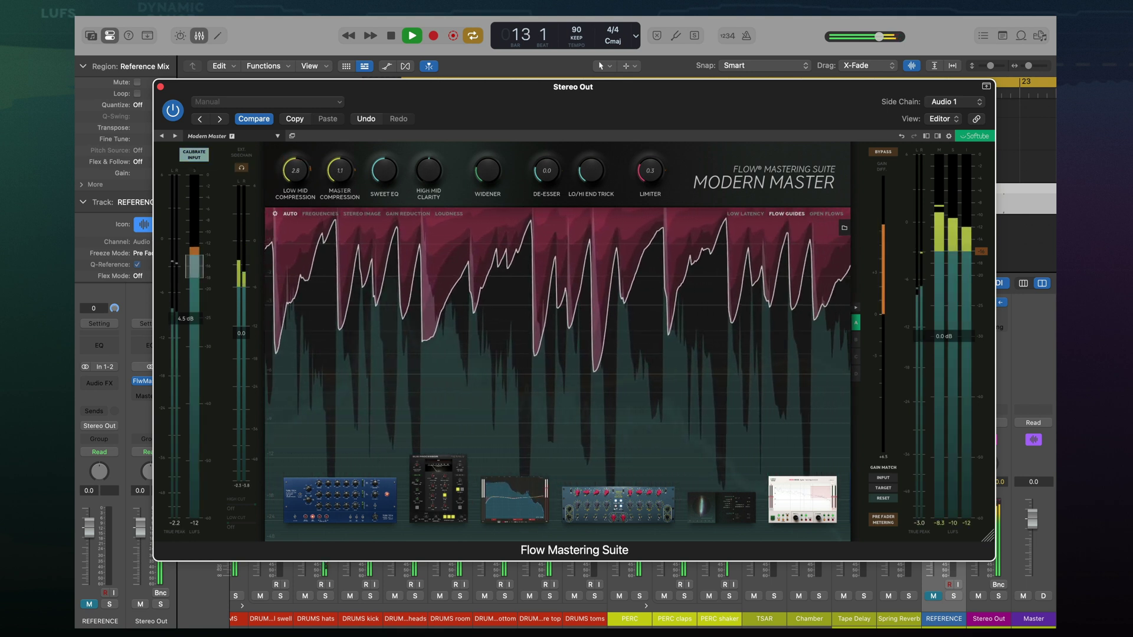
click(243, 170)
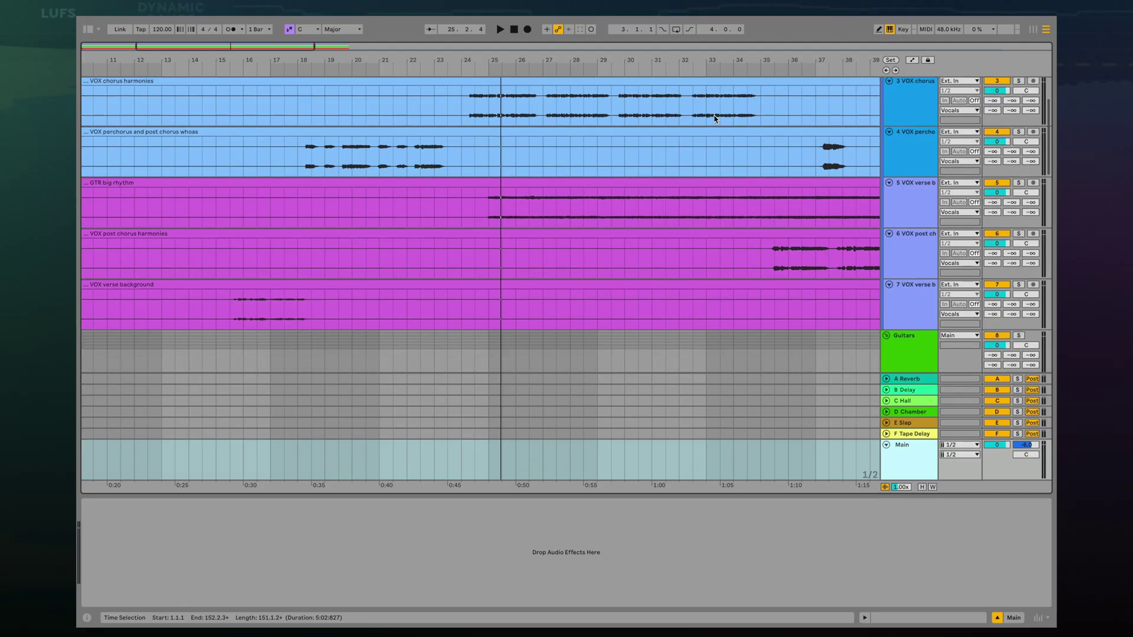
Switch to Ableton Live and mute track 27, the Reference Mix.
scroll(713, 115, down, 10)
scroll(713, 118, down, 15)
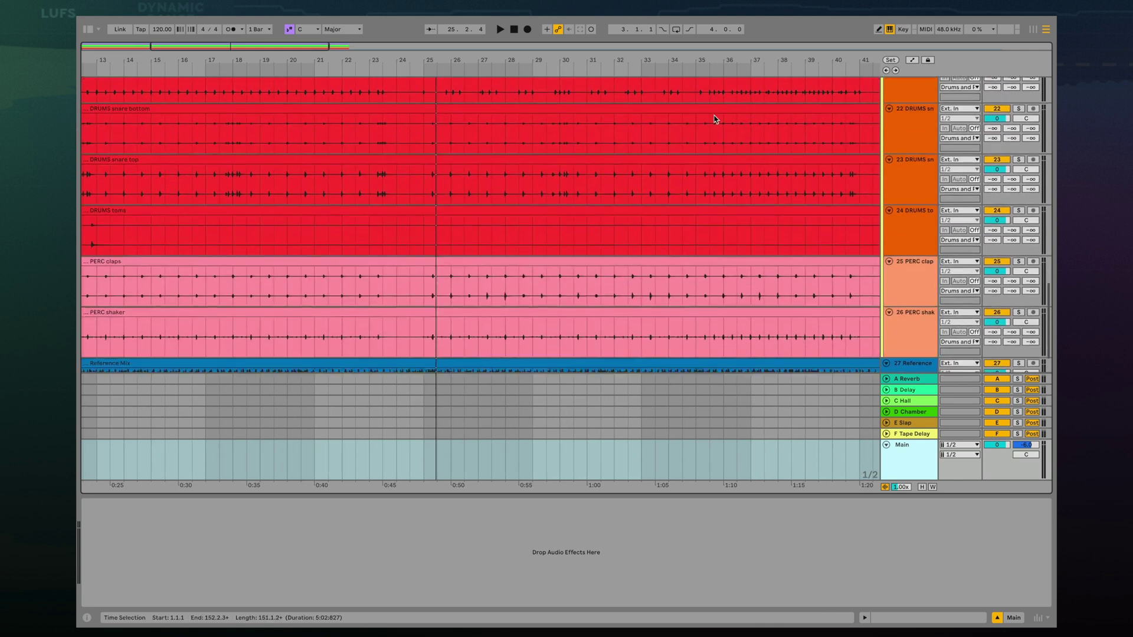
scroll(714, 118, down, 3)
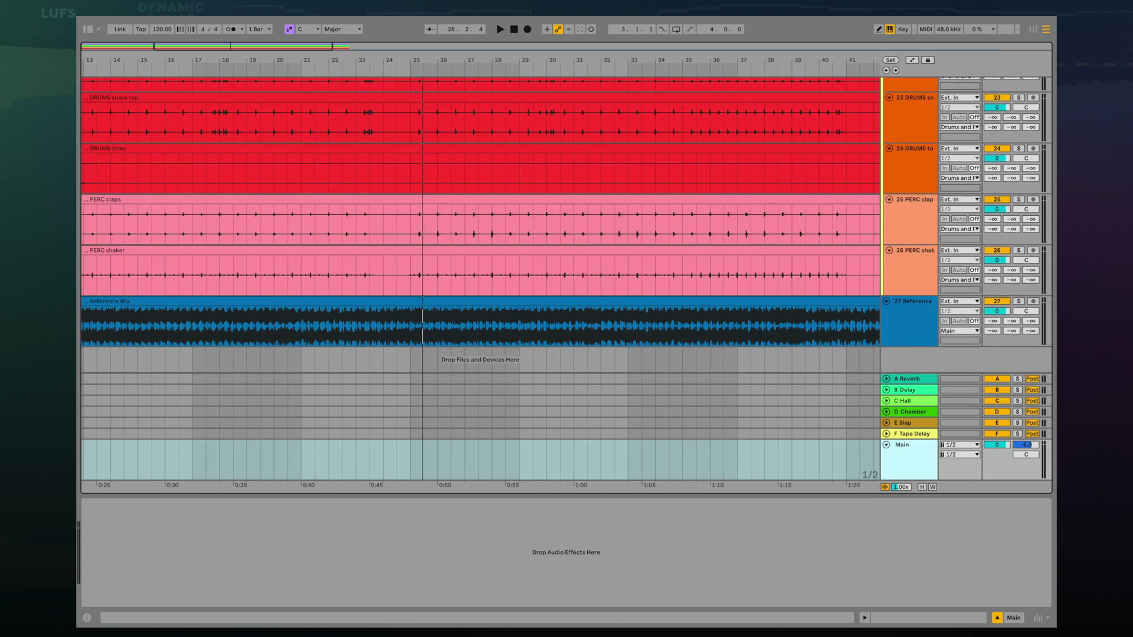
click(902, 331)
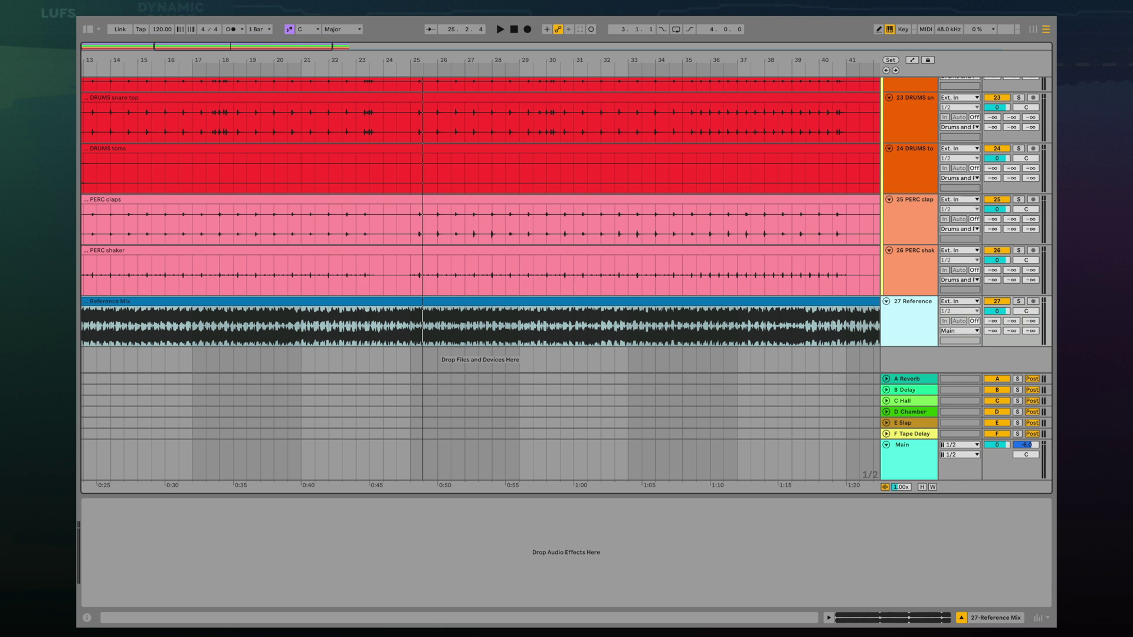
click(997, 302)
Search the browser for "flow m" and load Flow Mastering Suite on the Main track.
key(ctrl+f)
text(flow m)
key(Down)
key(Down)
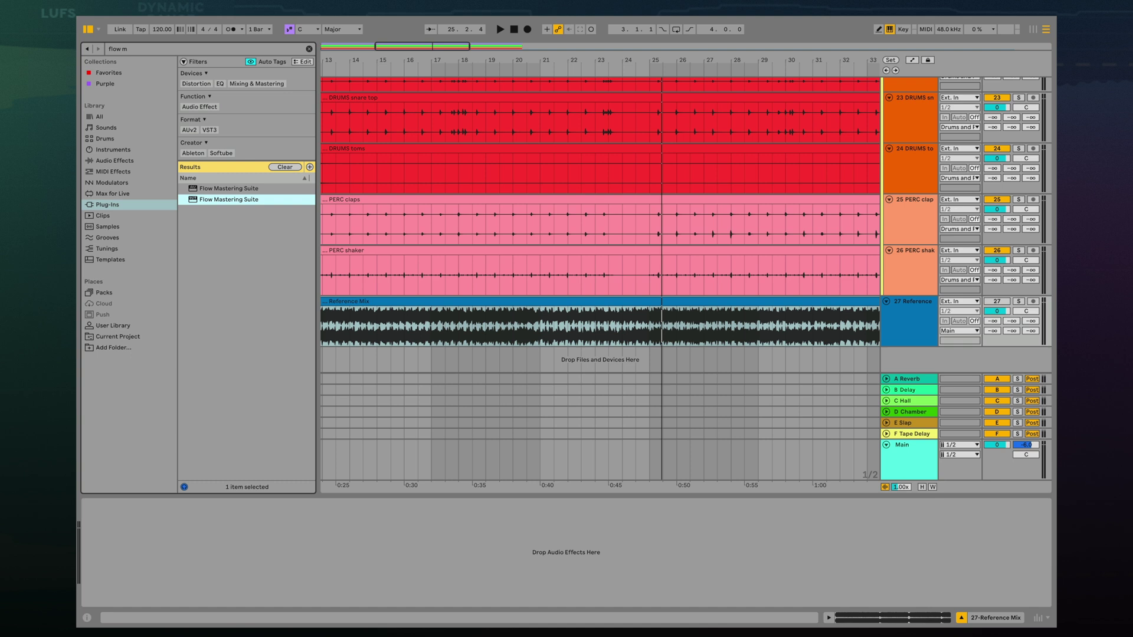
key(Return)
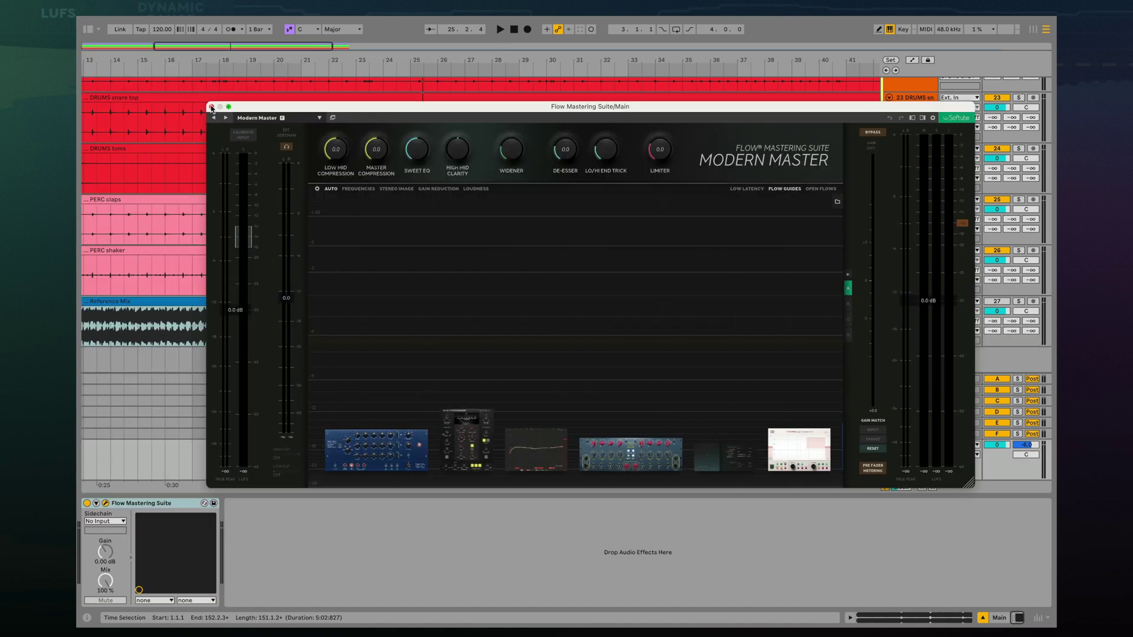
Close the plug-in window and set the Flow Mastering Suite's sidechain input to 27-Reference Mix.
click(212, 107)
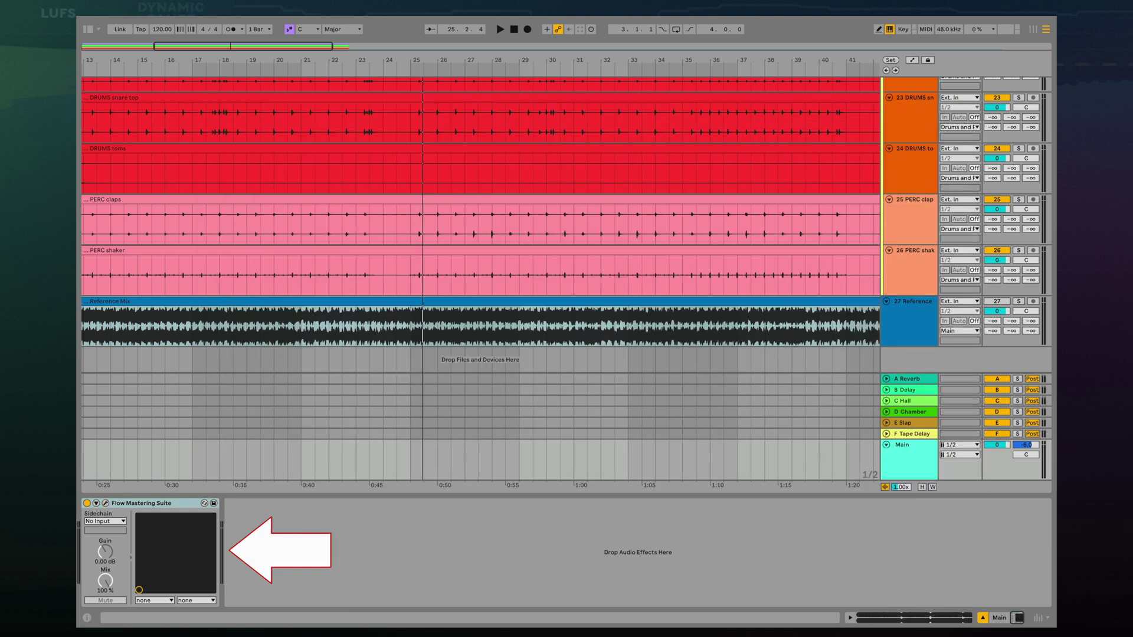
click(122, 521)
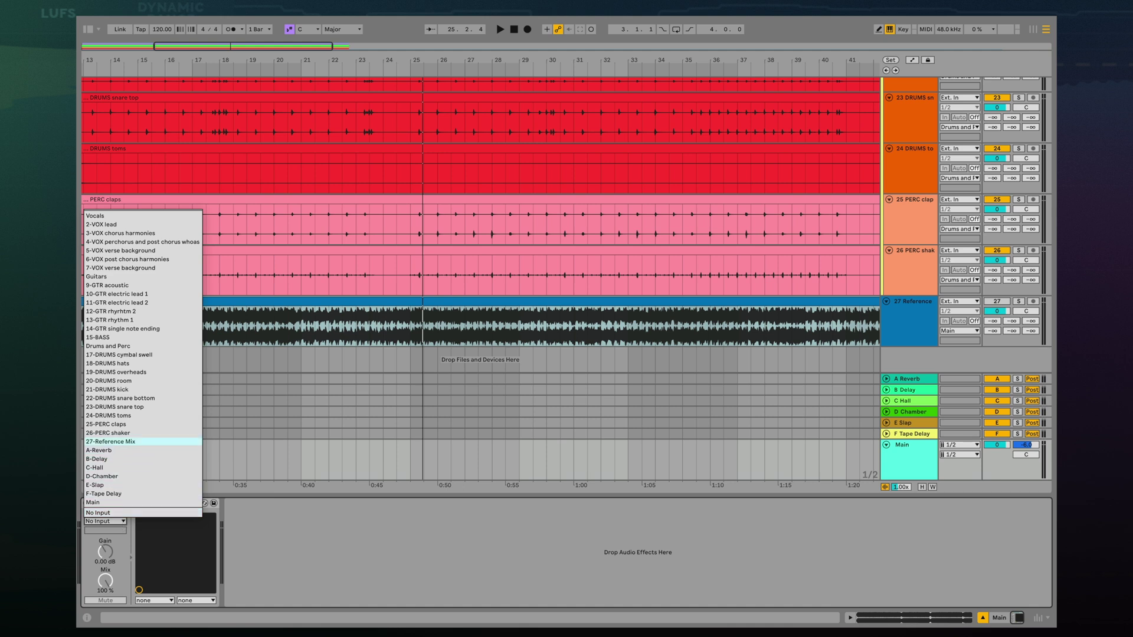
click(123, 442)
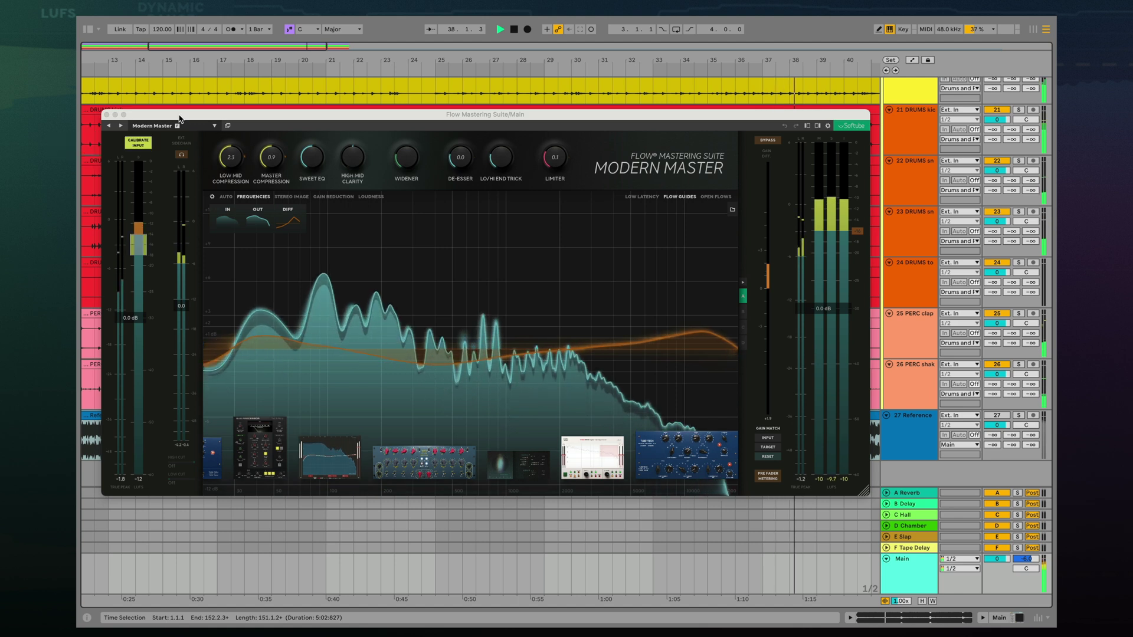
Finish calibrating the plug-in's input during playback and toggle listening to the external sidechain.
click(138, 143)
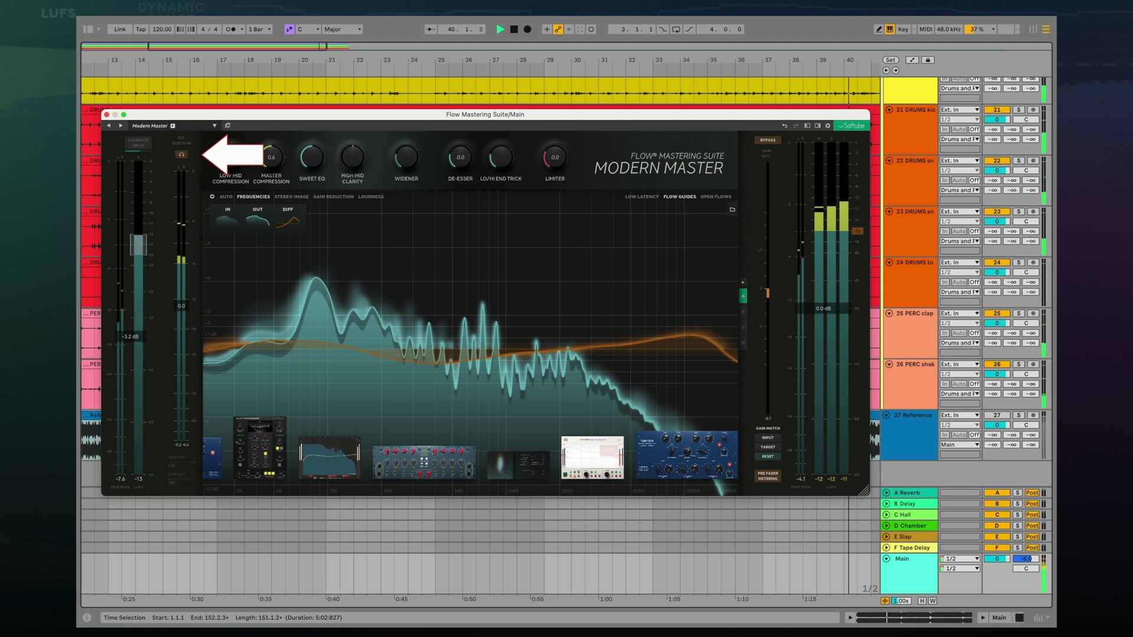
click(182, 157)
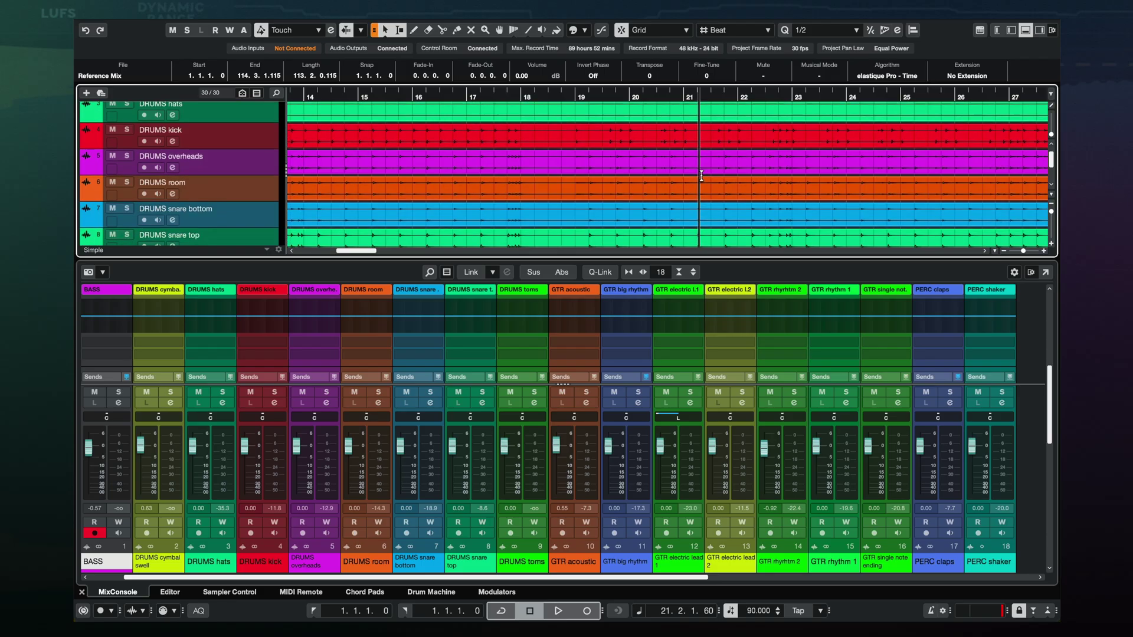
Switch to Cubase, select the Reference Mix track and mute its channel.
scroll(700, 176, down, 5)
scroll(701, 176, down, 8)
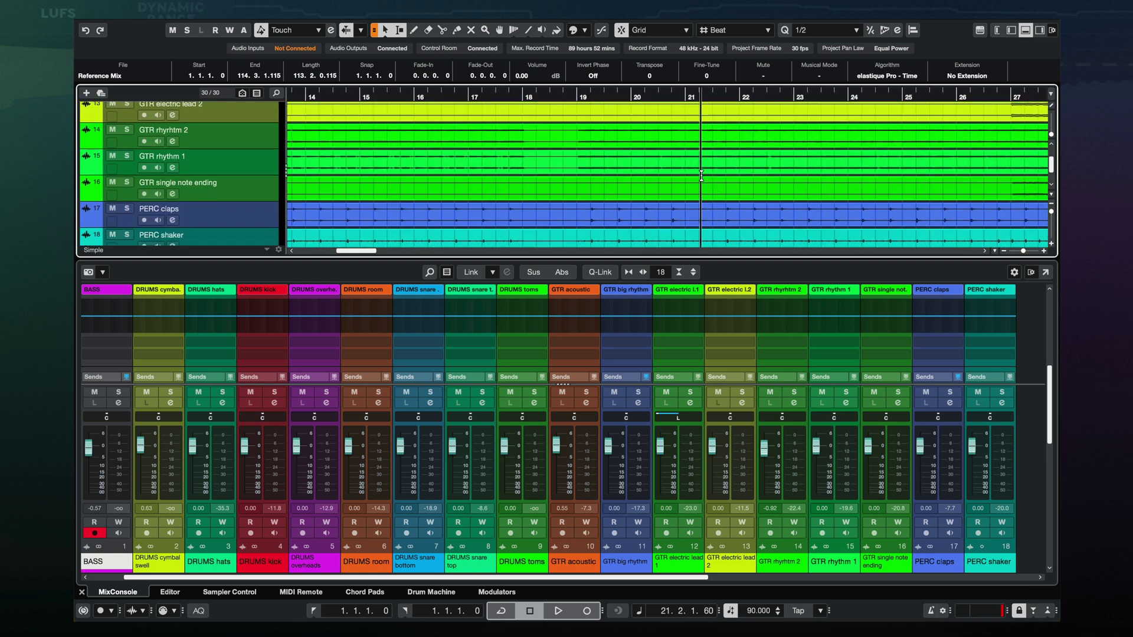
scroll(701, 176, down, 2)
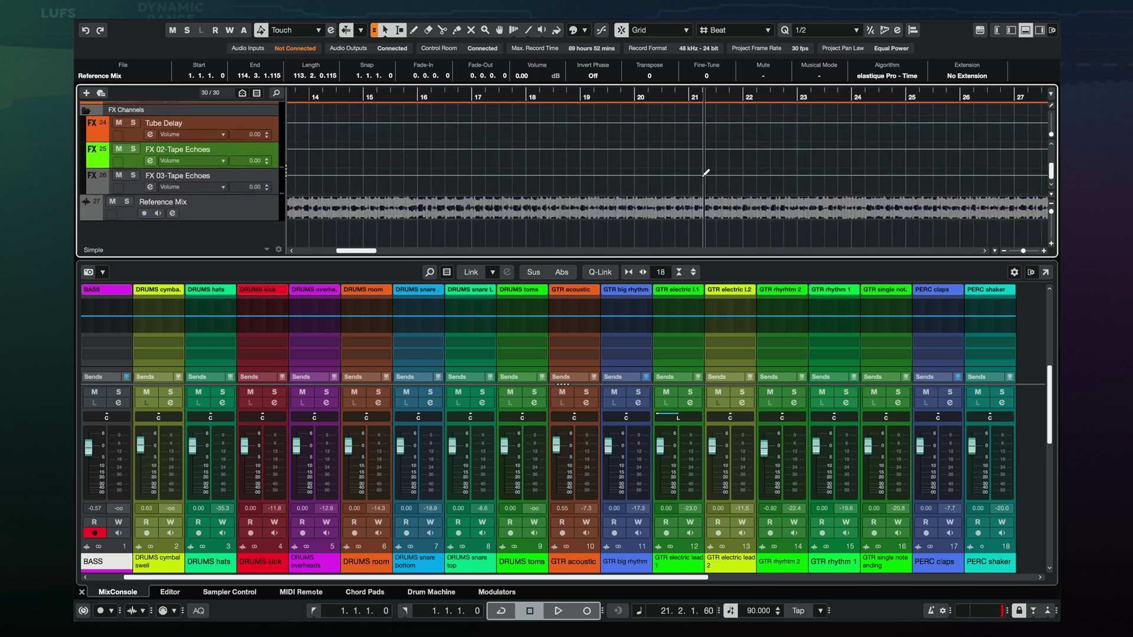
click(163, 202)
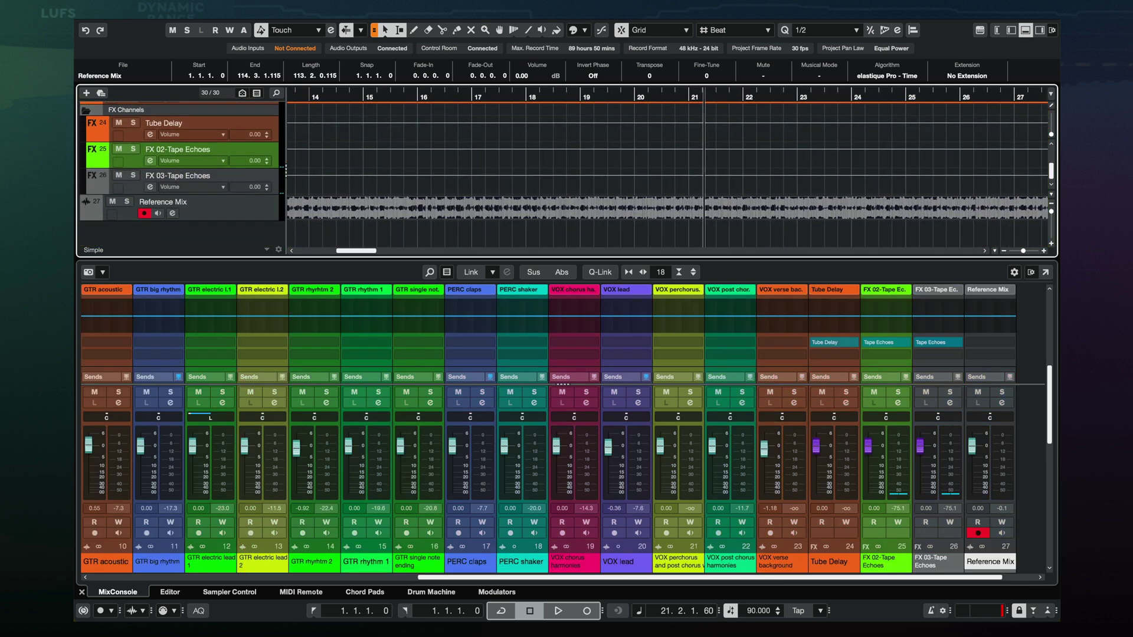
click(978, 392)
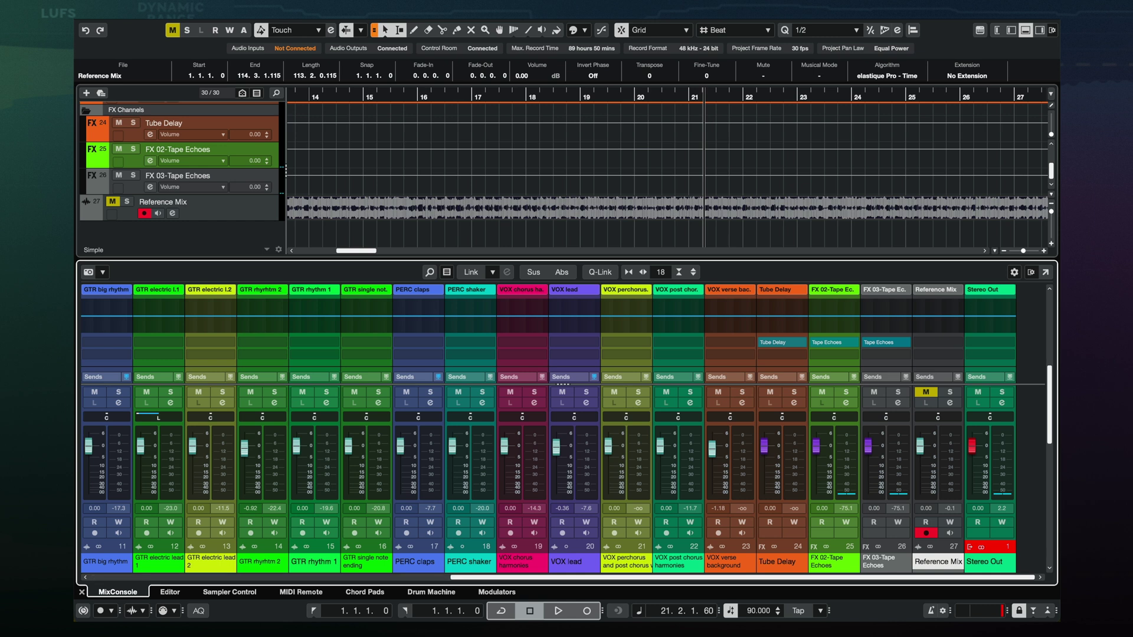
Search the effects for "flow" and insert Flow Mastering Suite on the Stereo Out channel.
click(997, 343)
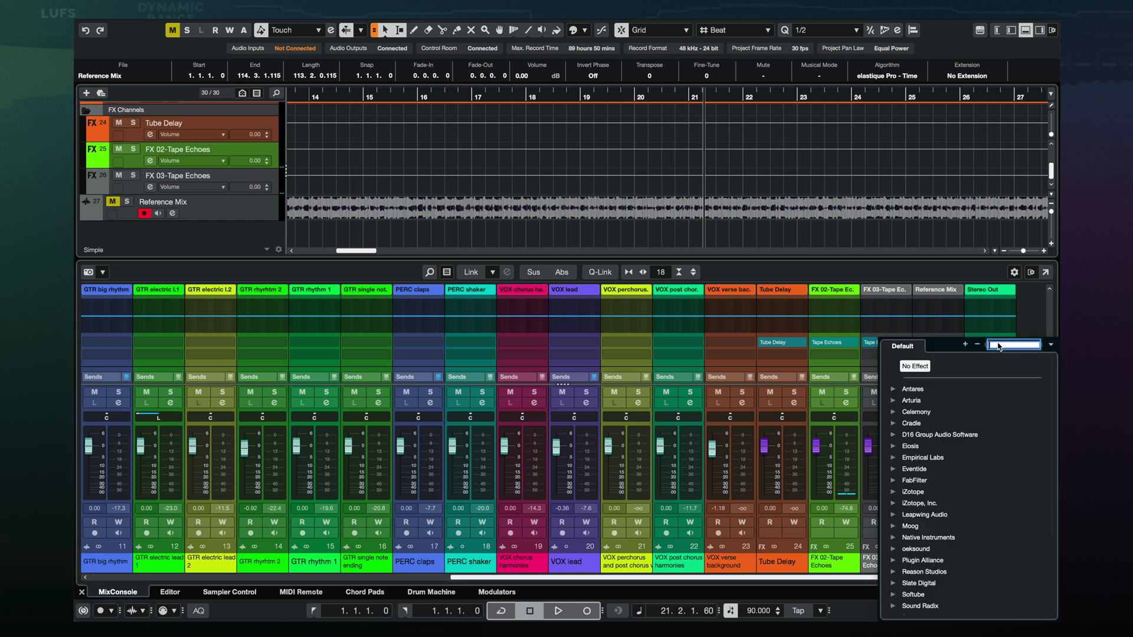
text(flow)
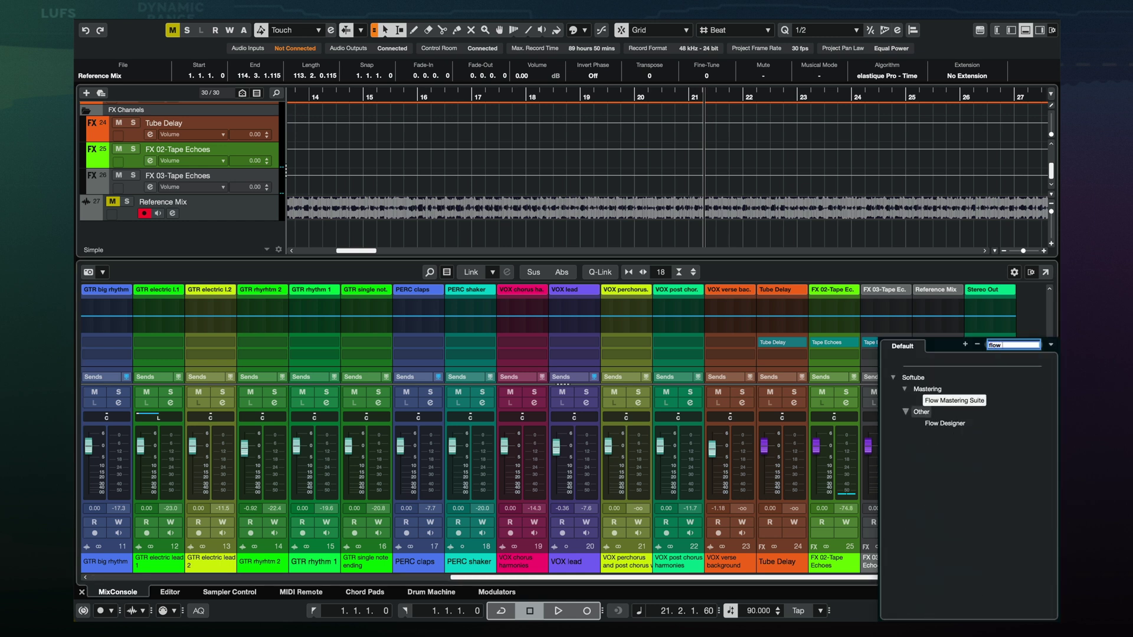
key(Return)
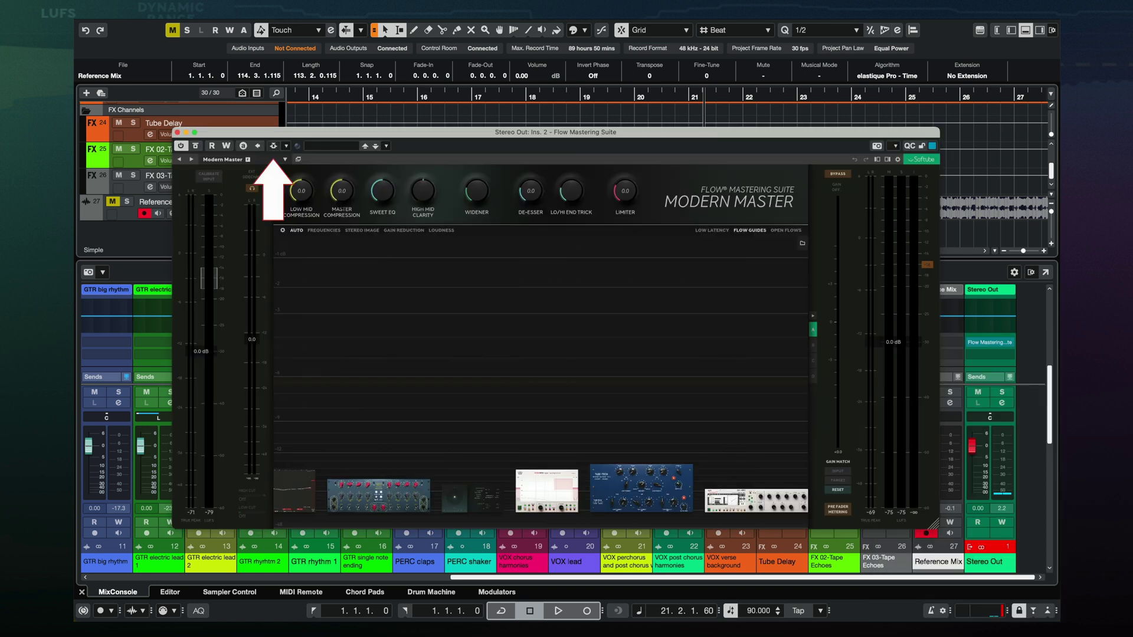
Activate the plug-in's side-chain, add Reference Mix as its source and set that send to pre-fader.
click(274, 147)
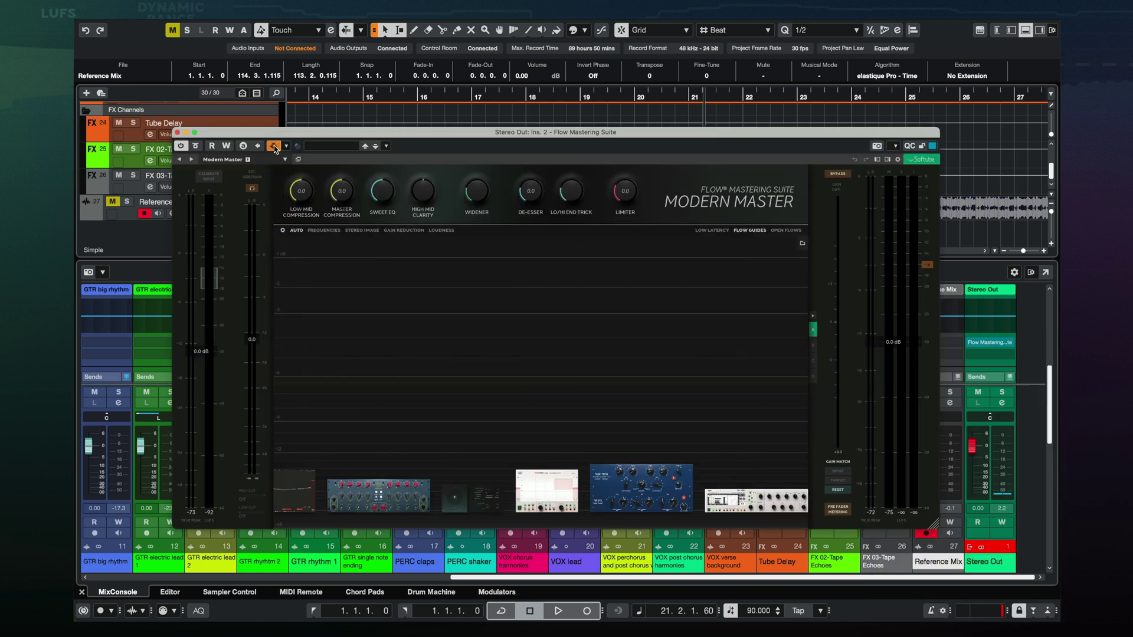
click(286, 147)
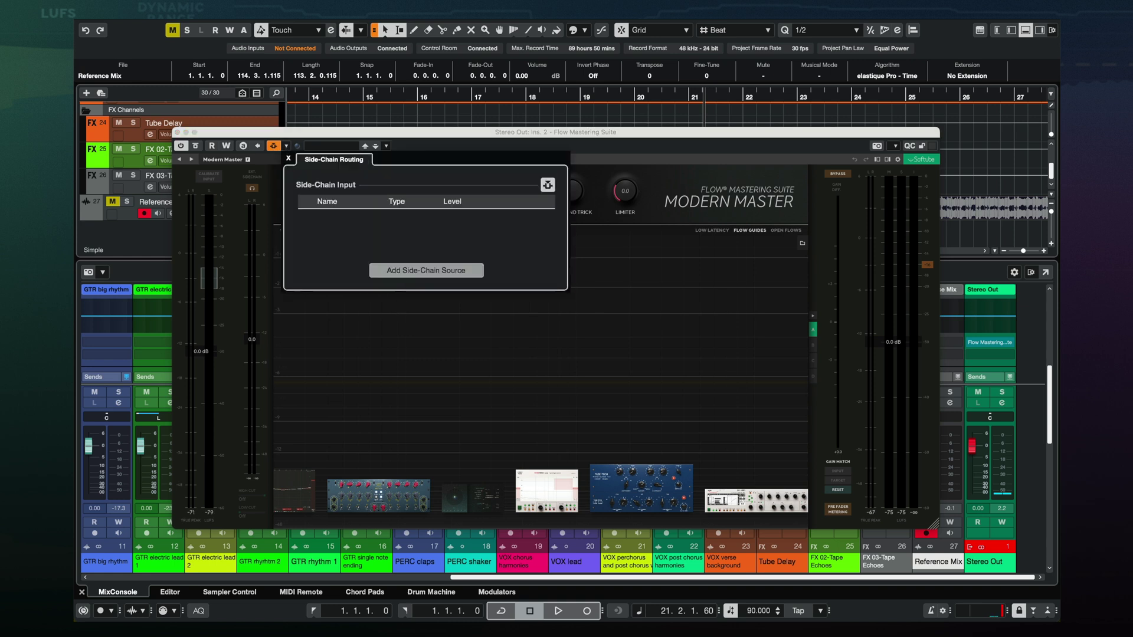
click(401, 272)
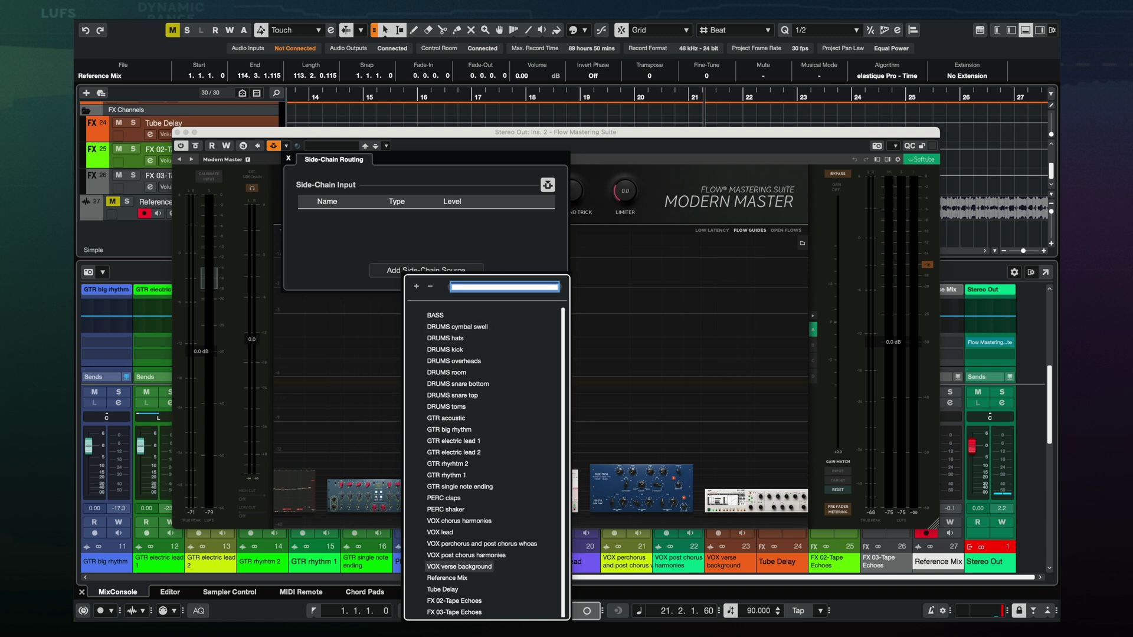
click(464, 580)
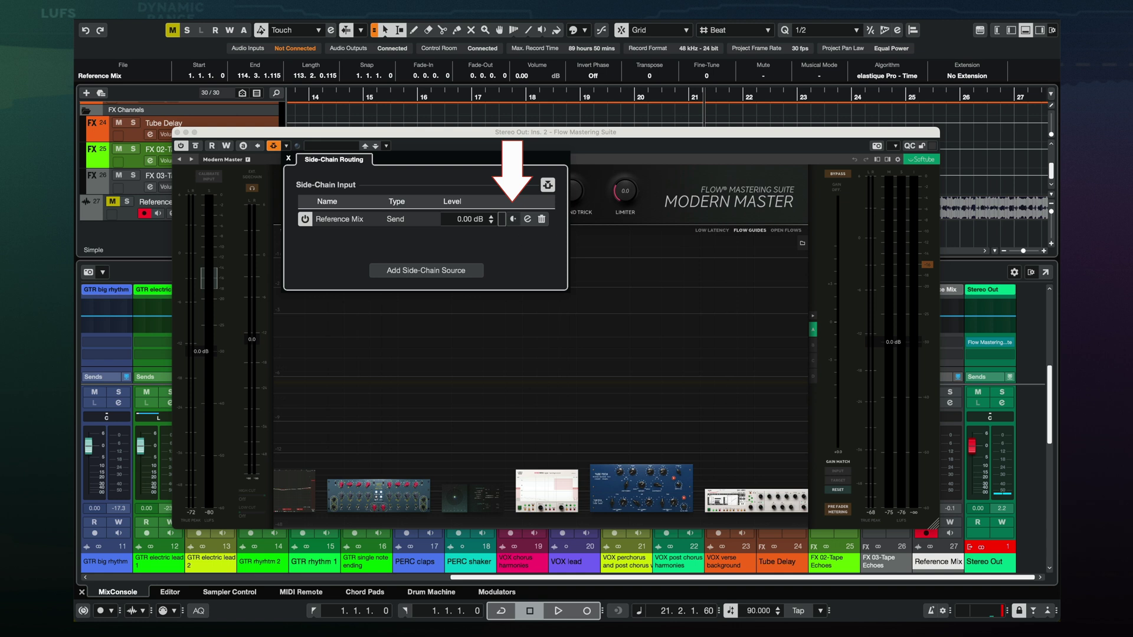
click(514, 219)
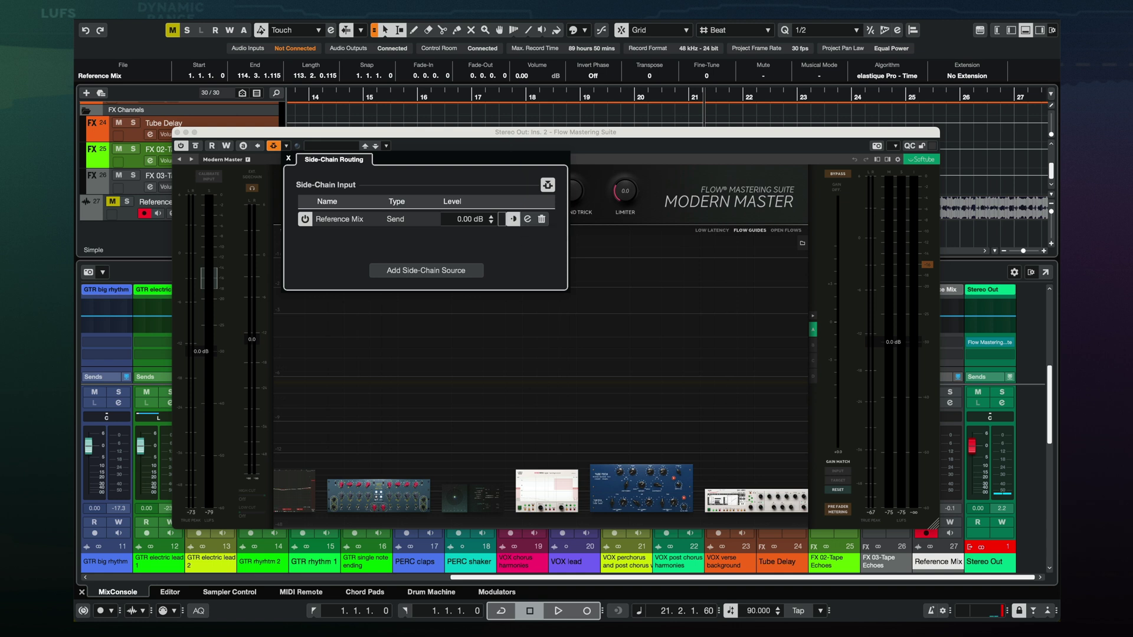
key(Escape)
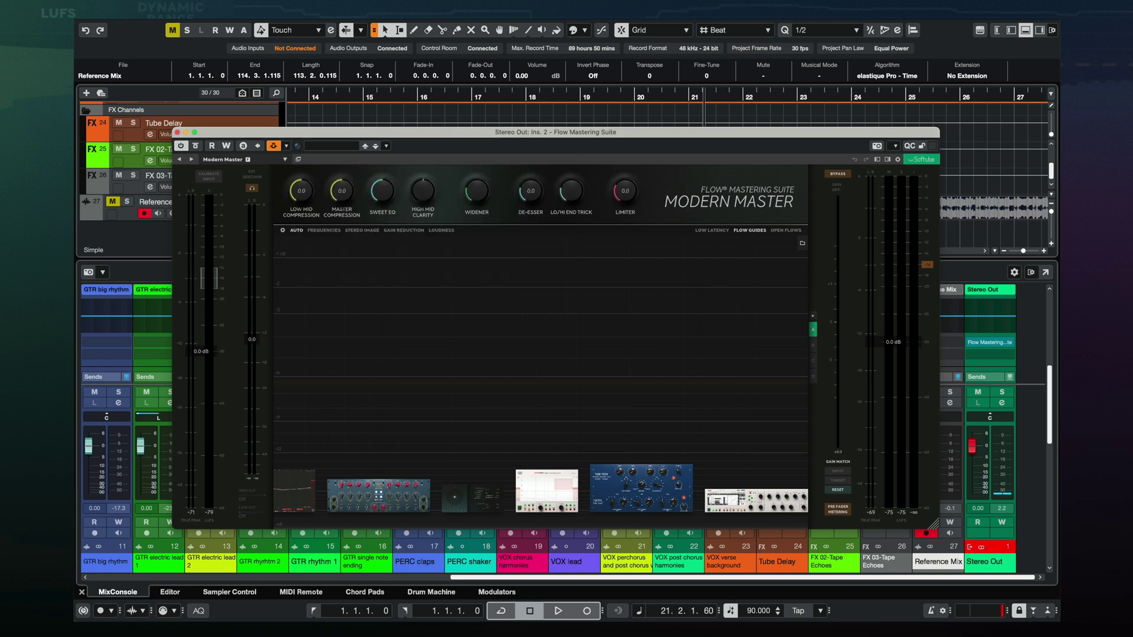
Turn off Mute Pre-Send when Mute in the VST preferences and start playback.
key(super+comma)
scroll(449, 281, down, 3)
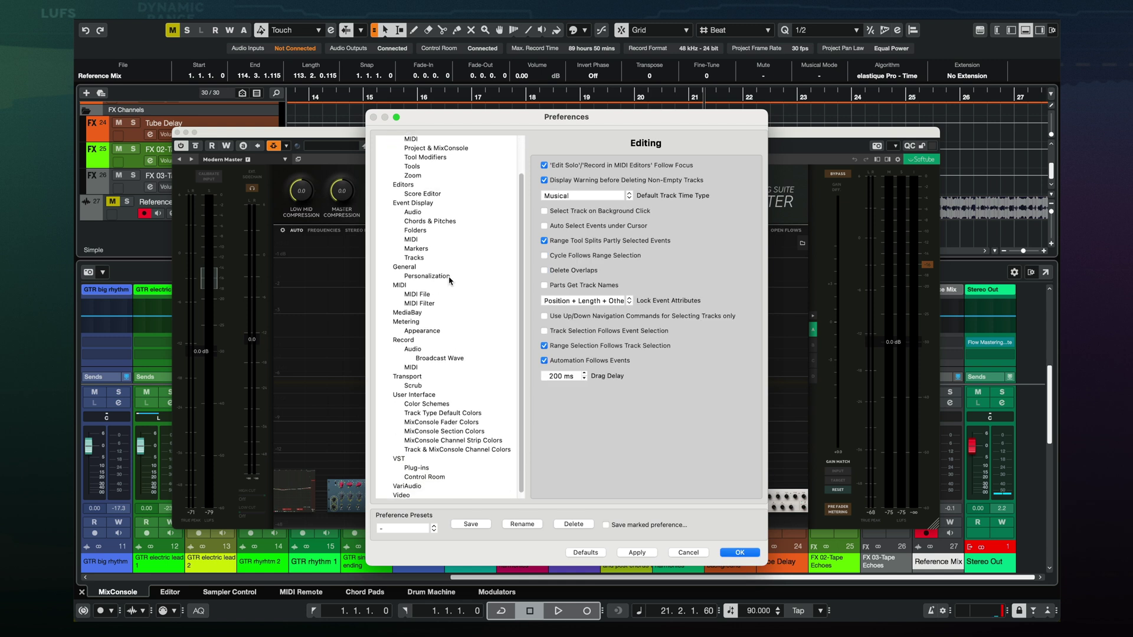
click(399, 454)
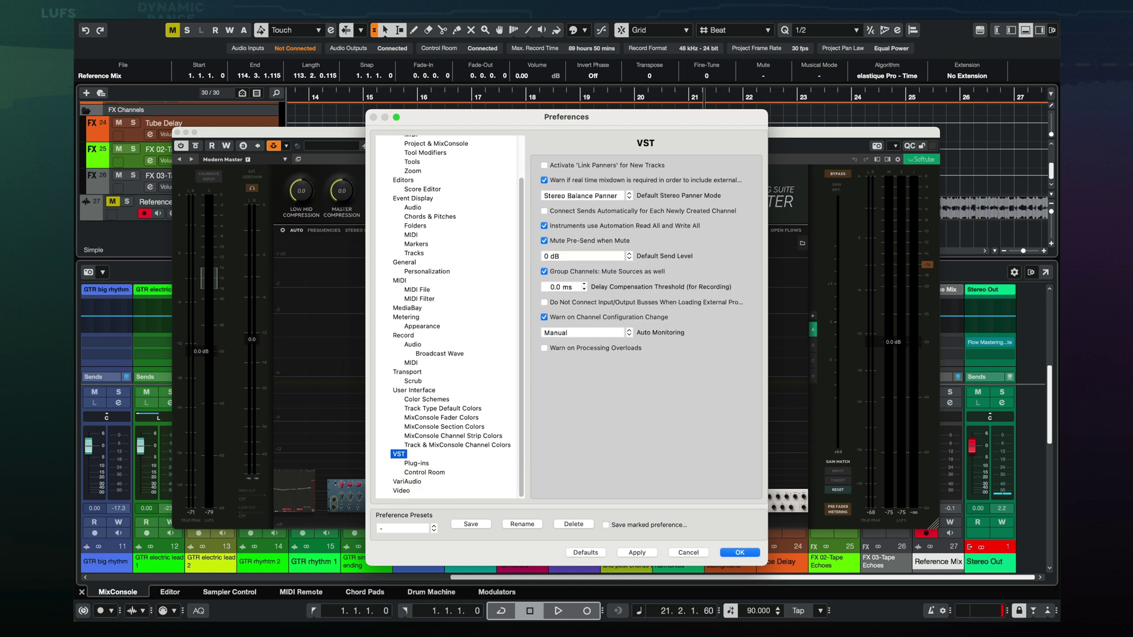
click(544, 241)
click(740, 552)
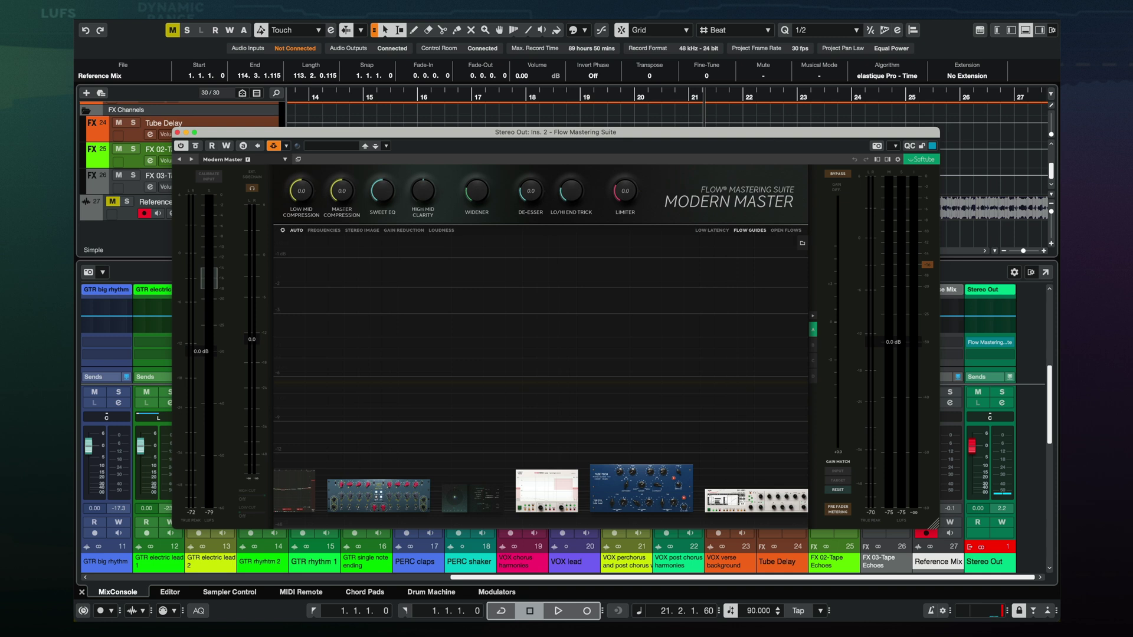
key(space)
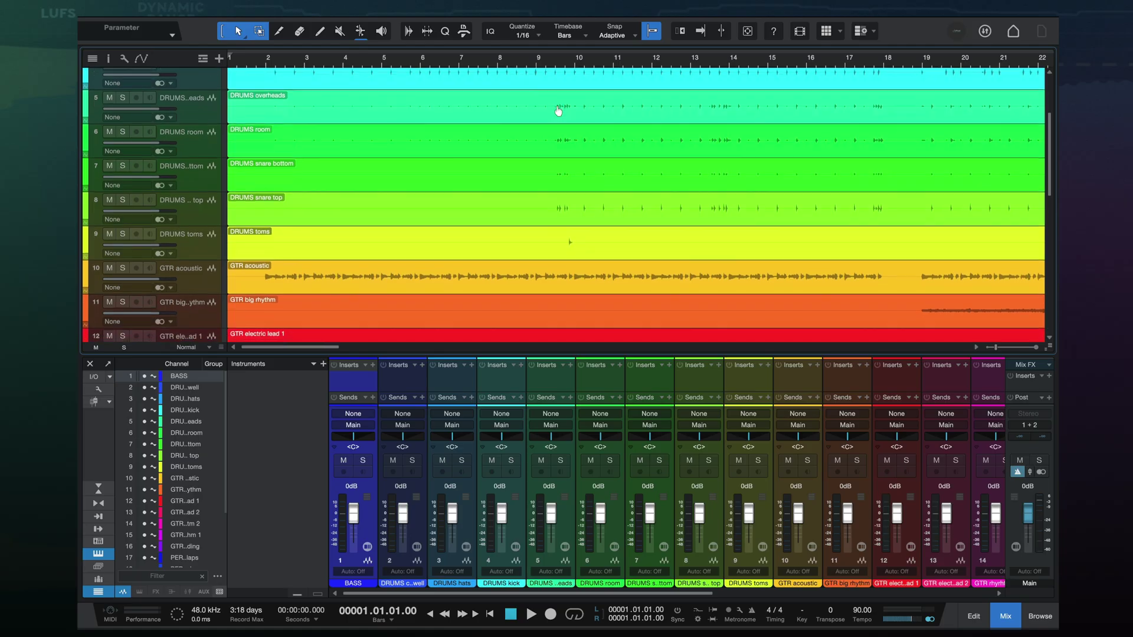
Switch to Studio One and select the Reference Mix track.
scroll(557, 111, down, 10)
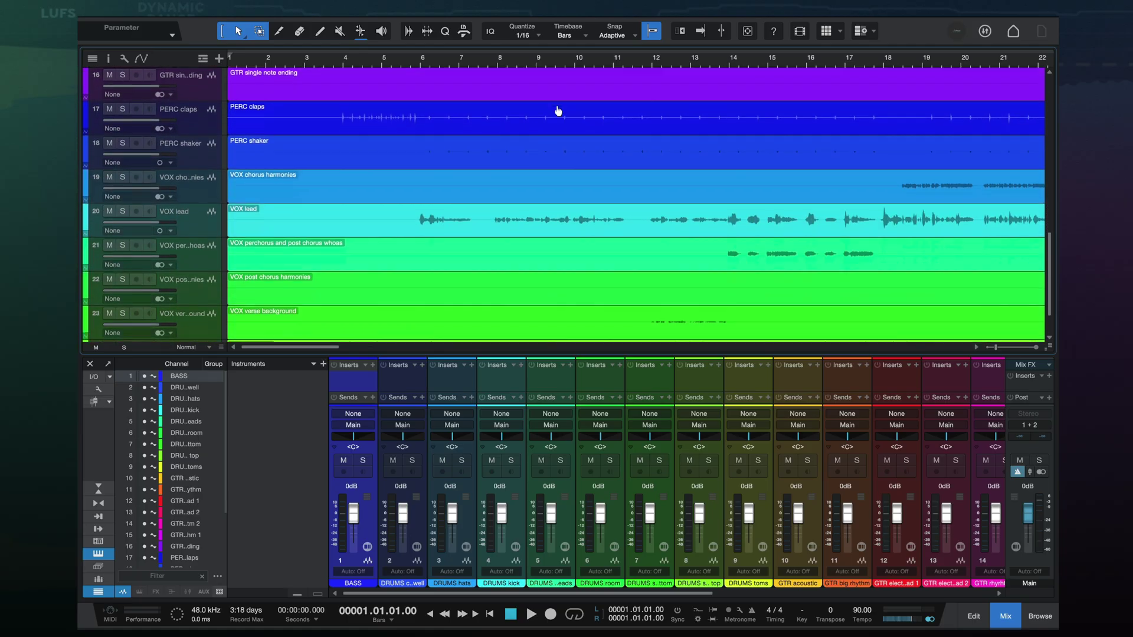
scroll(557, 111, down, 3)
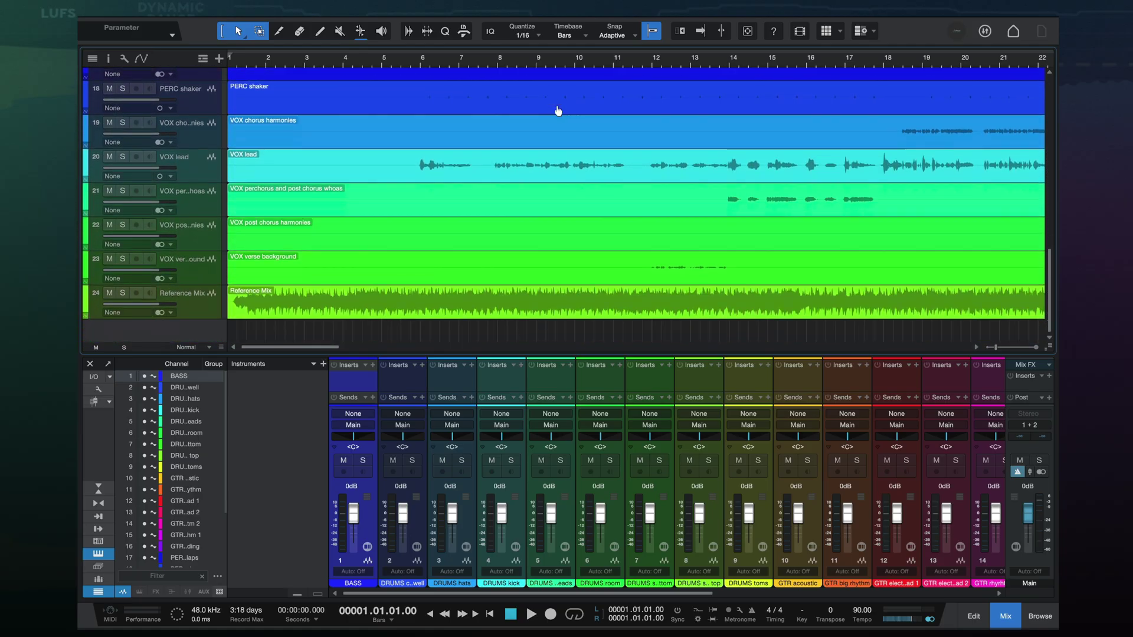
click(208, 308)
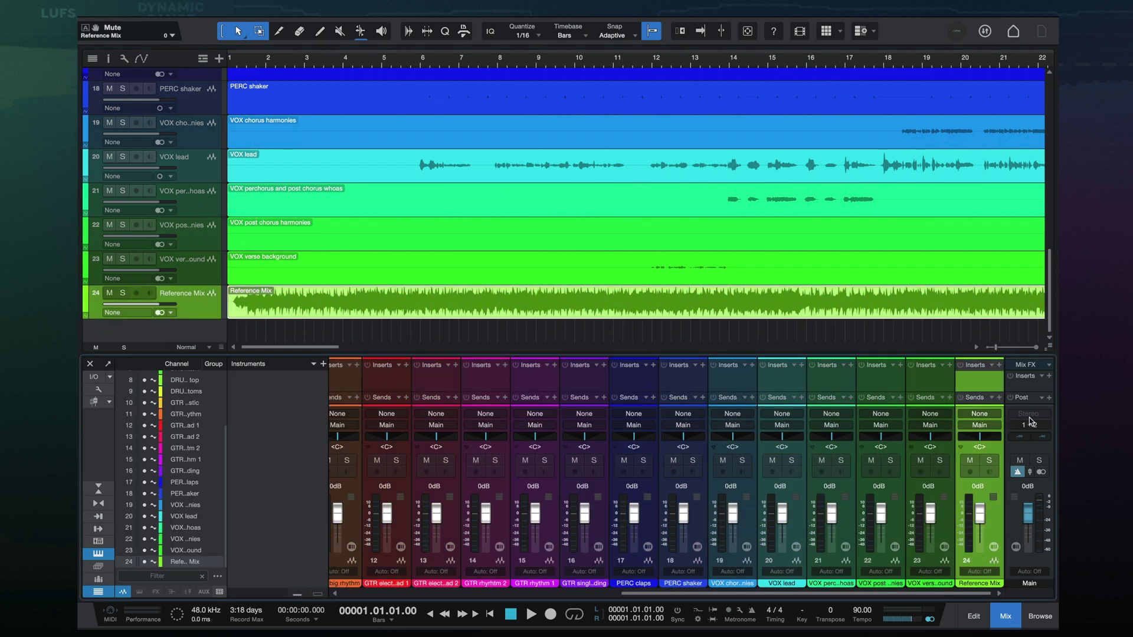
Search the plug-ins for "flow" and insert Flow Mastering Suite on the Main channel.
click(1048, 377)
text(flow)
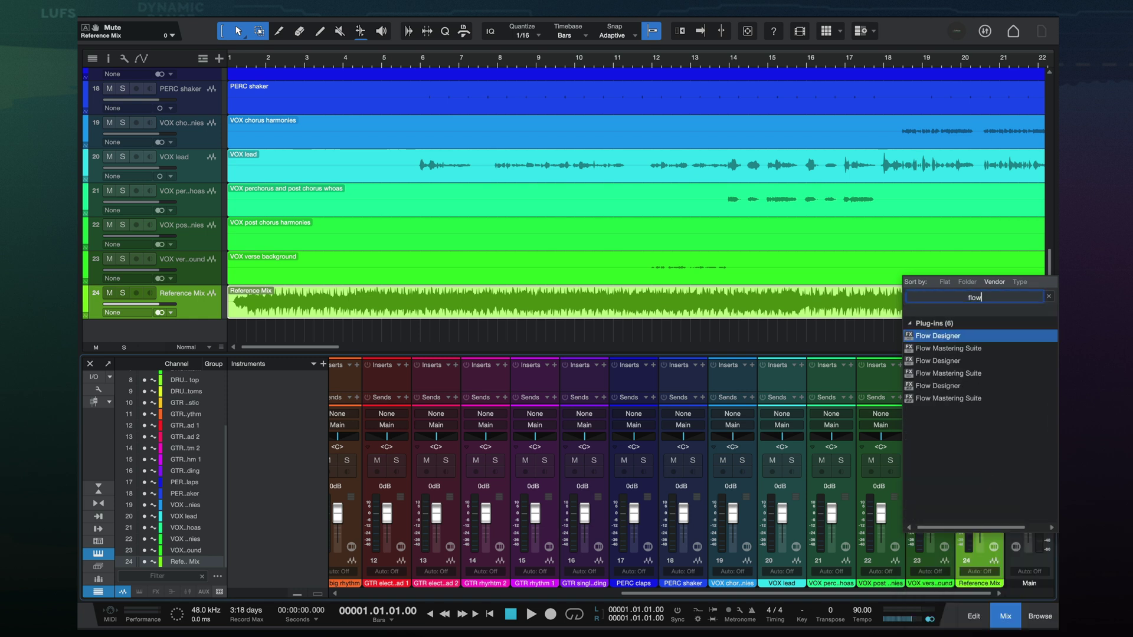
click(991, 349)
double_click(991, 350)
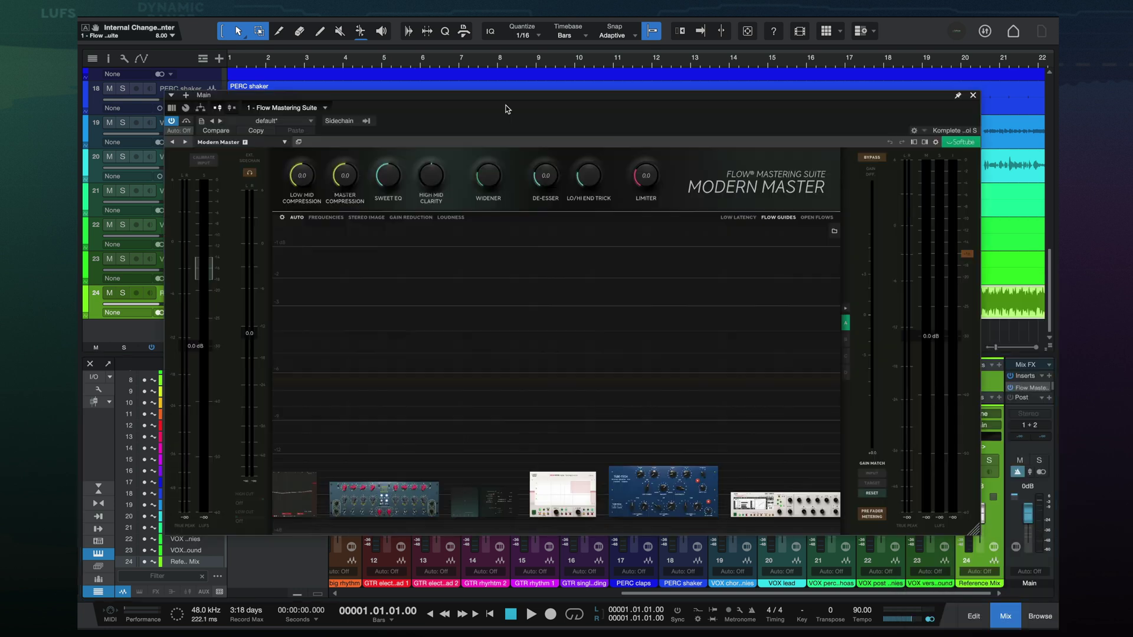
Enable the plug-in's sidechain and set it to receive from the output of the Reference Mix channel.
click(347, 121)
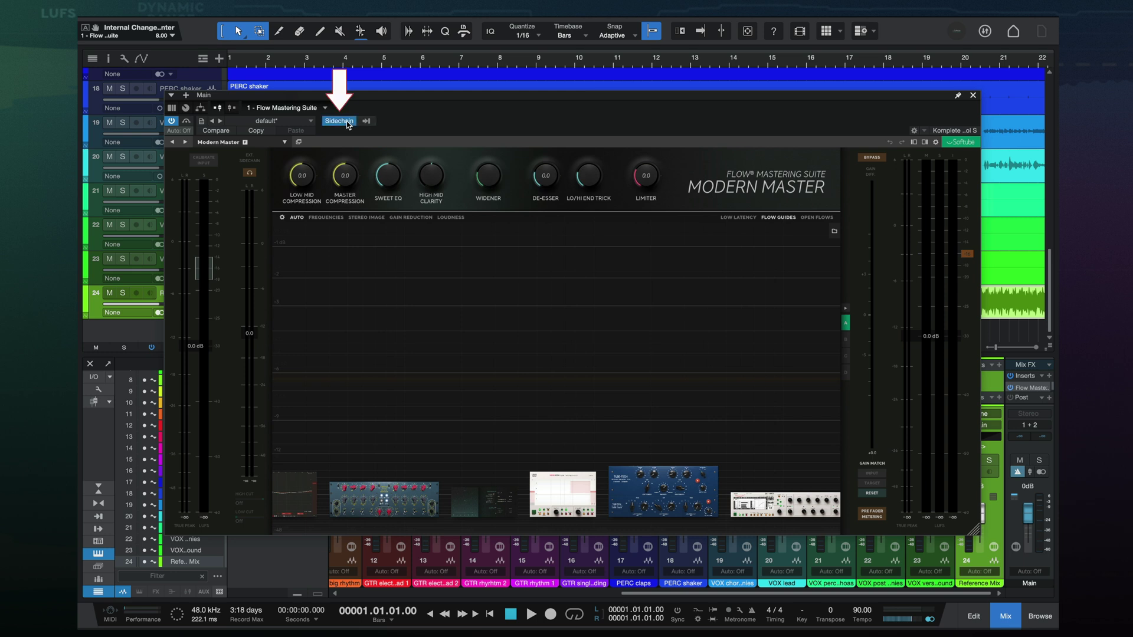
click(367, 121)
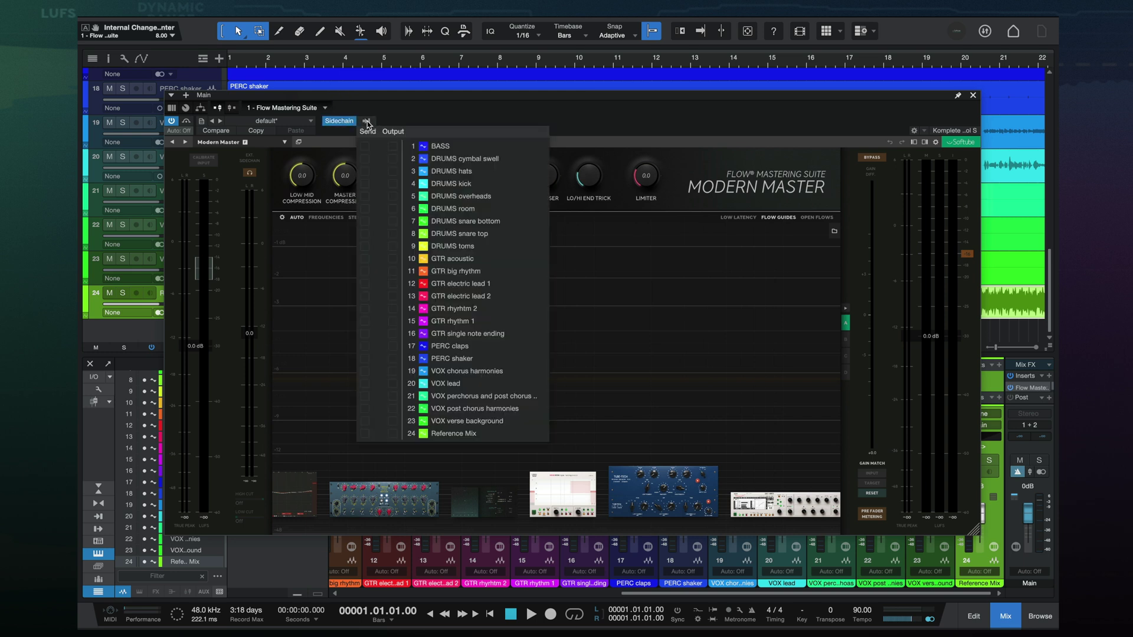
click(394, 434)
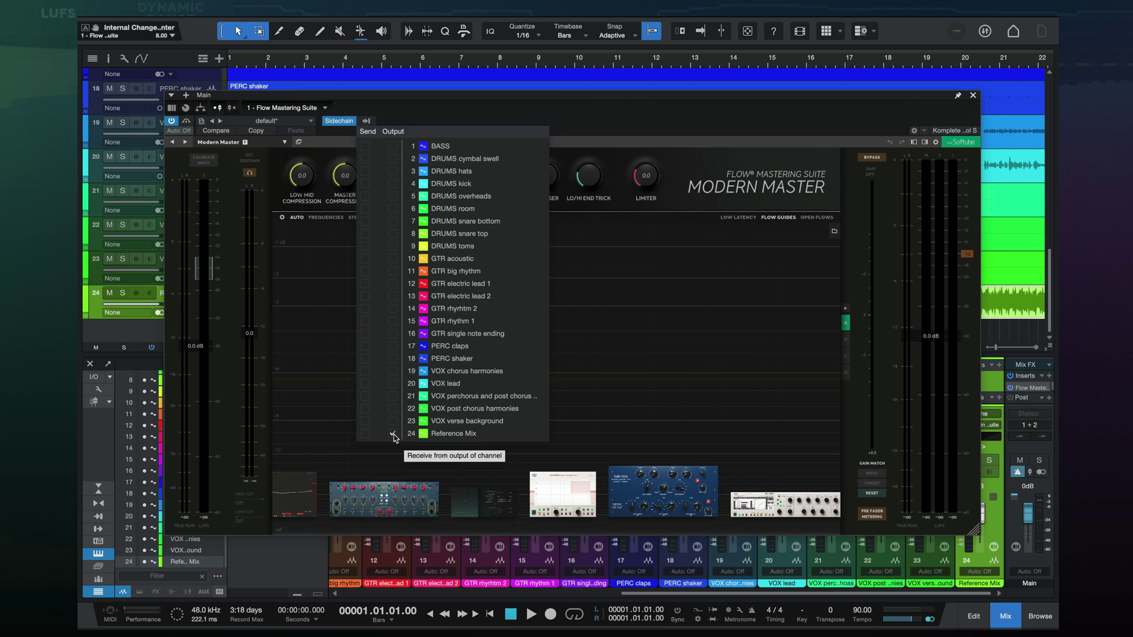
click(572, 122)
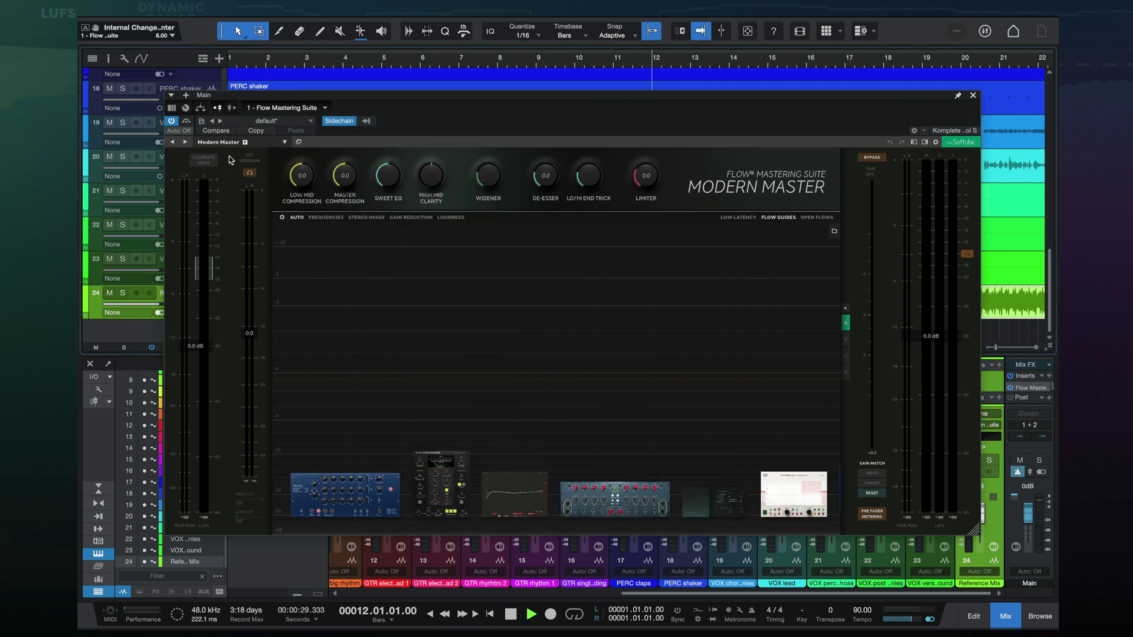
Start playback and begin calibrating the Flow Mastering Suite's input.
key(space)
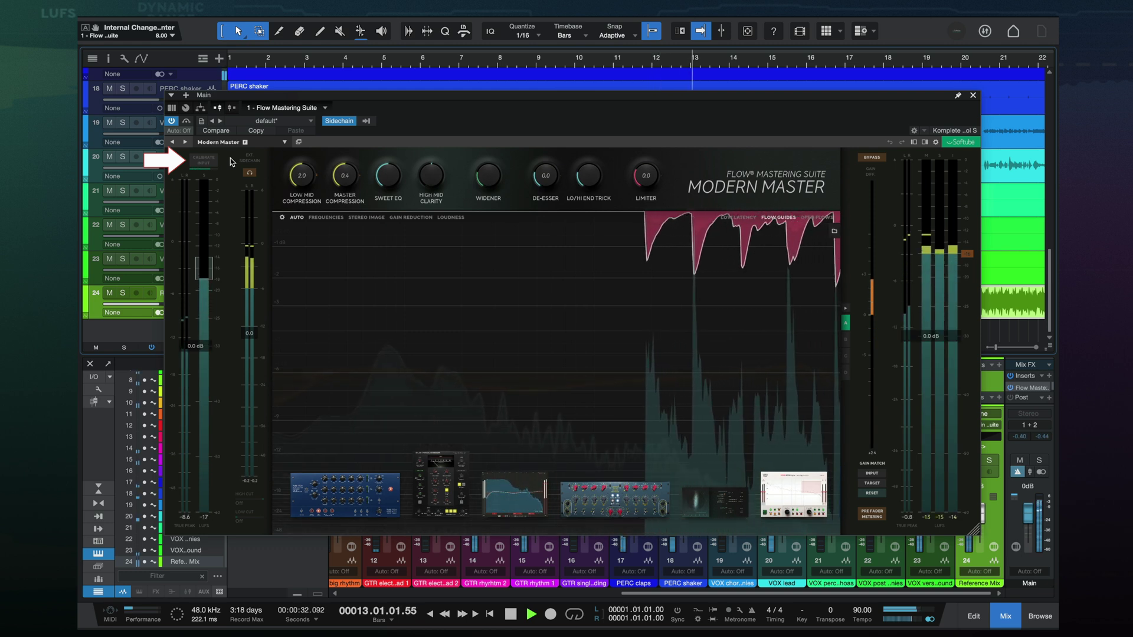
click(203, 160)
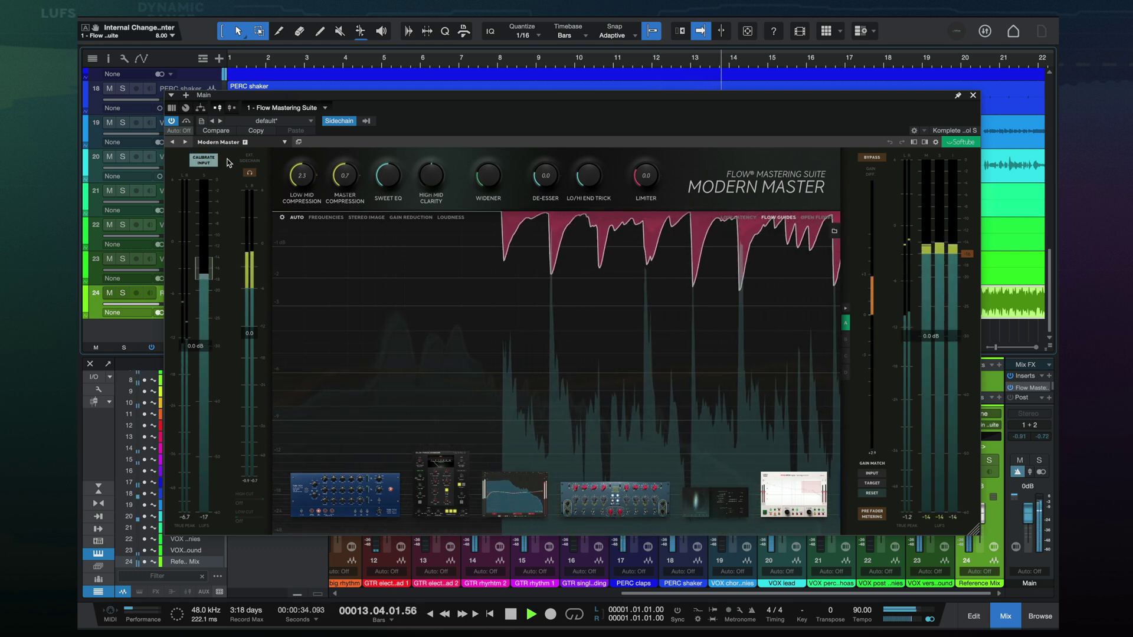